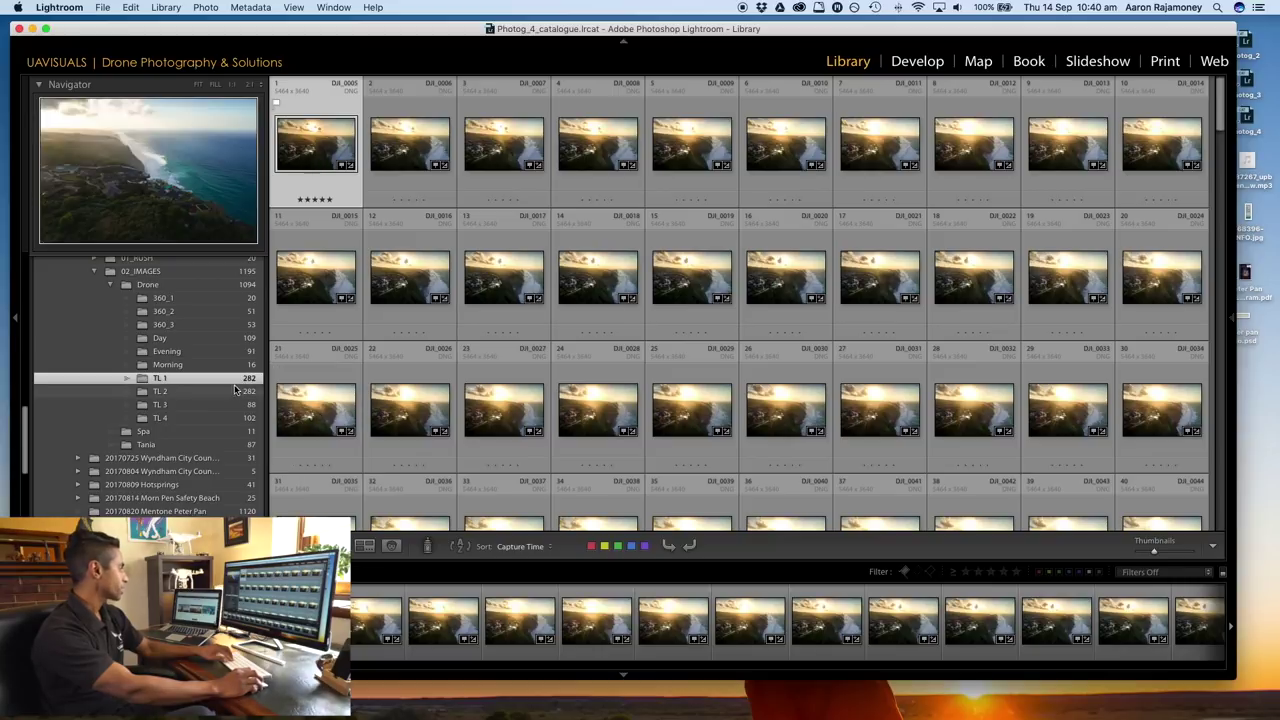
Return to the top of the grid and open DJI_0005 in the Develop module
{"action": "scroll", "coordinate": [682, 443], "scroll_direction": "down", "scroll_amount": 5}
{"action": "scroll", "coordinate": [682, 443], "scroll_direction": "down", "scroll_amount": 6}
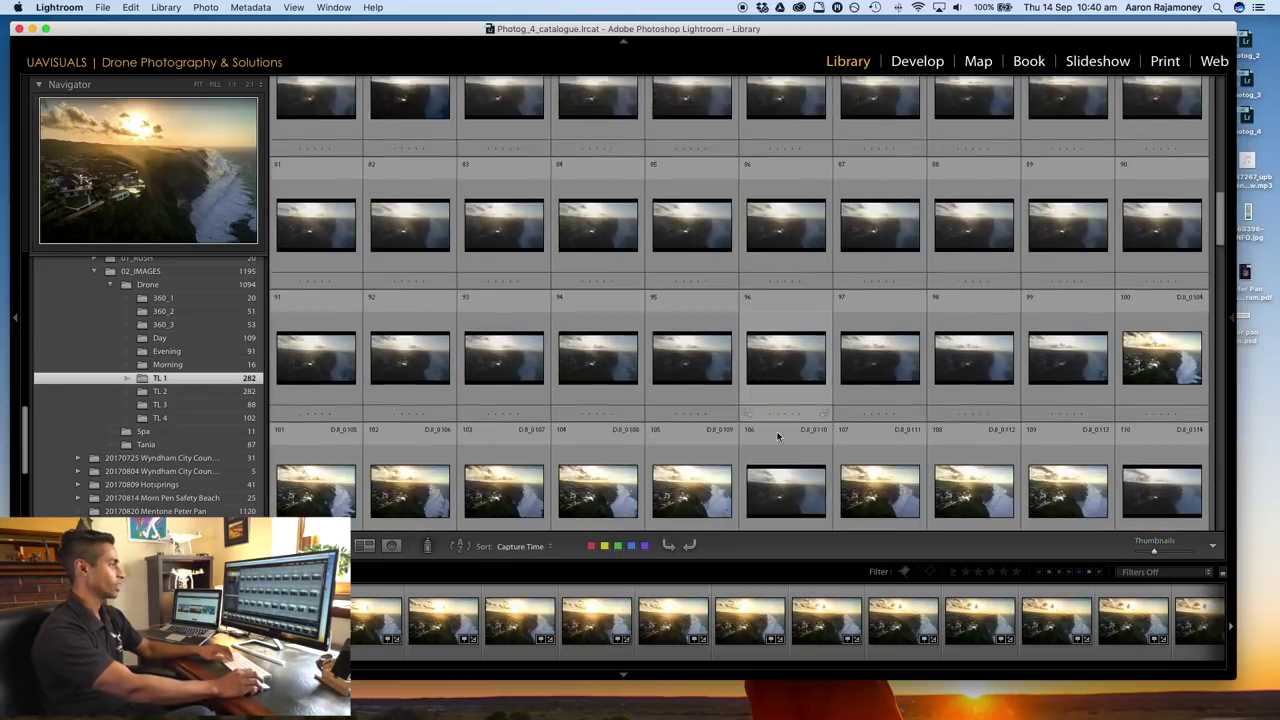
{"action": "left_click_drag", "start_coordinate": [1226, 241], "coordinate": [1221, 78]}
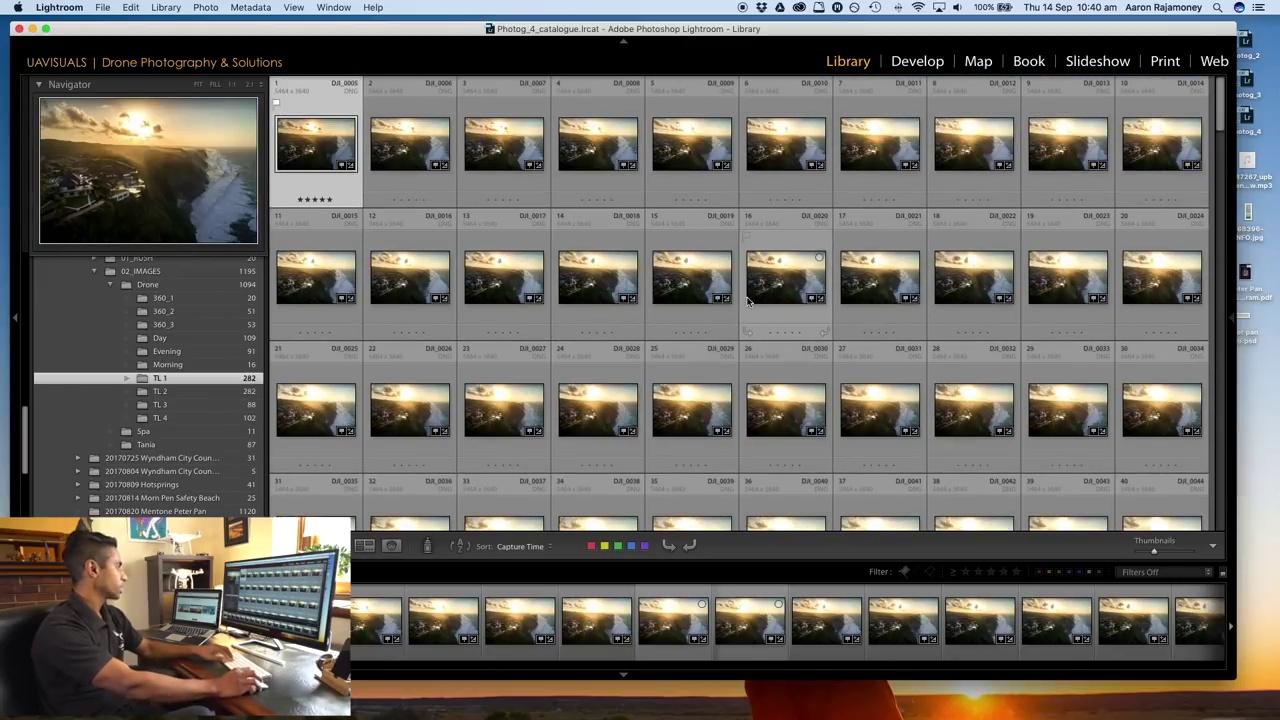
{"action": "key", "text": "d"}
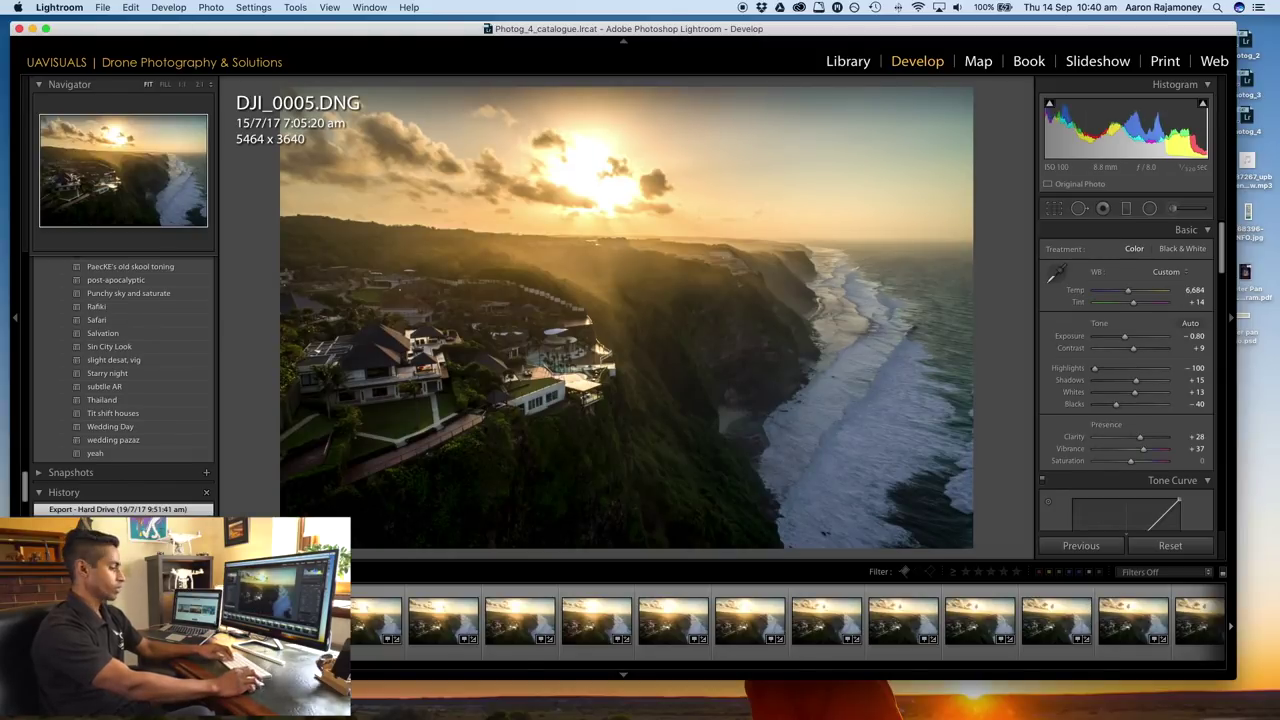
Toggle Before/After to compare DJI_0005's edit (Exposure −0.80, Highlights −100) with the original
{"action": "key", "text": "backslash"}
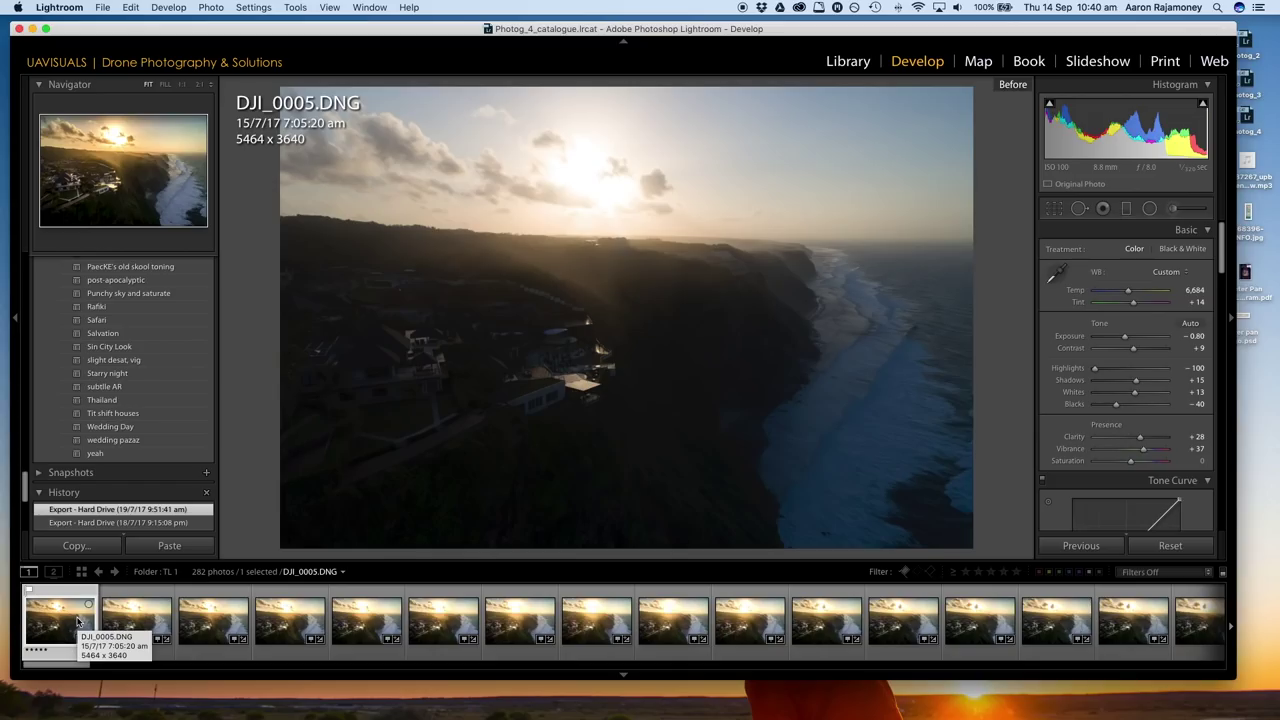
{"action": "key", "text": "backslash"}
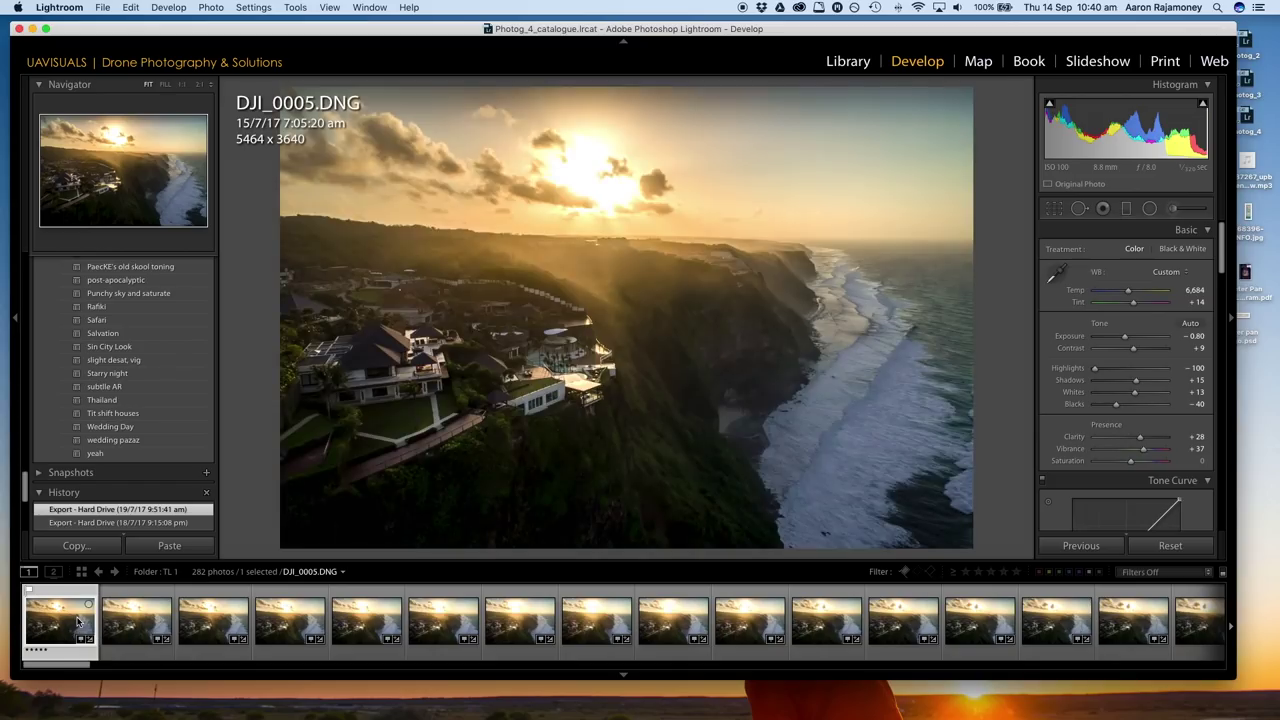
{"action": "key", "text": "backslash"}
{"action": "key", "text": "backslash"}
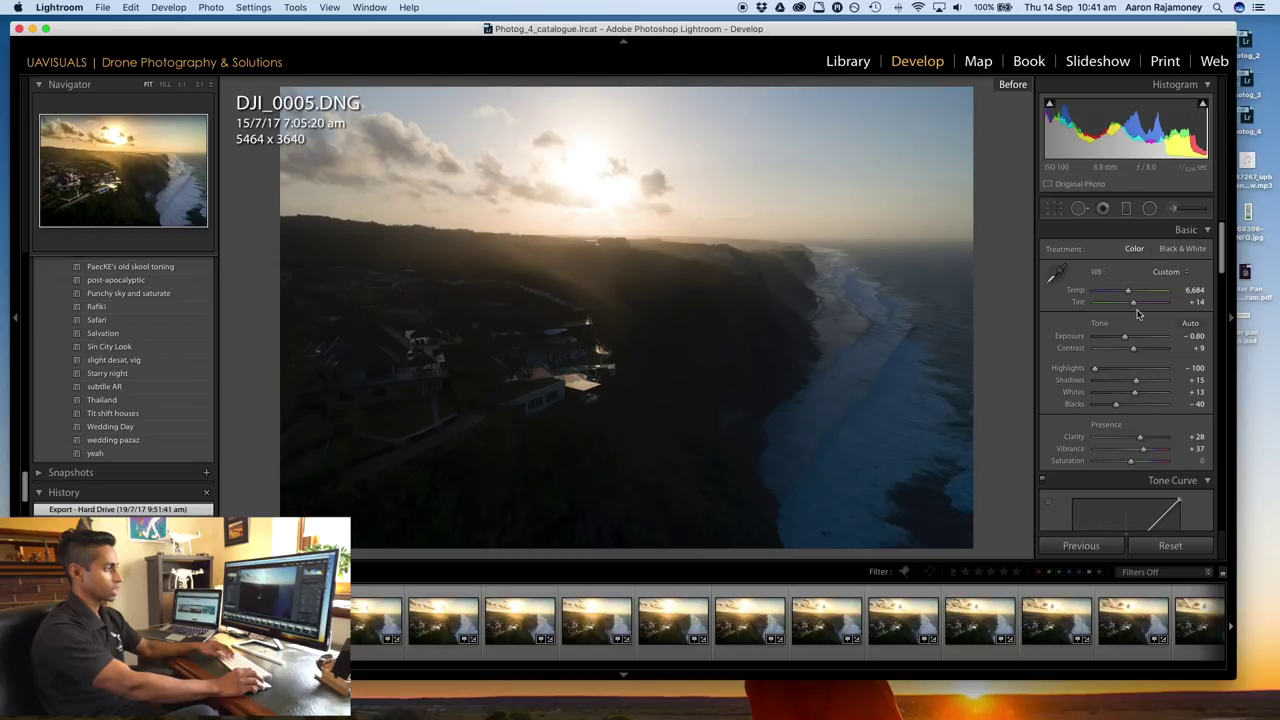
Undo the view switch to restore DJI_0005's edited look (Clarity +28, Whites +13, Blacks −40)
{"action": "scroll", "coordinate": [1150, 441], "scroll_direction": "down", "scroll_amount": 15}
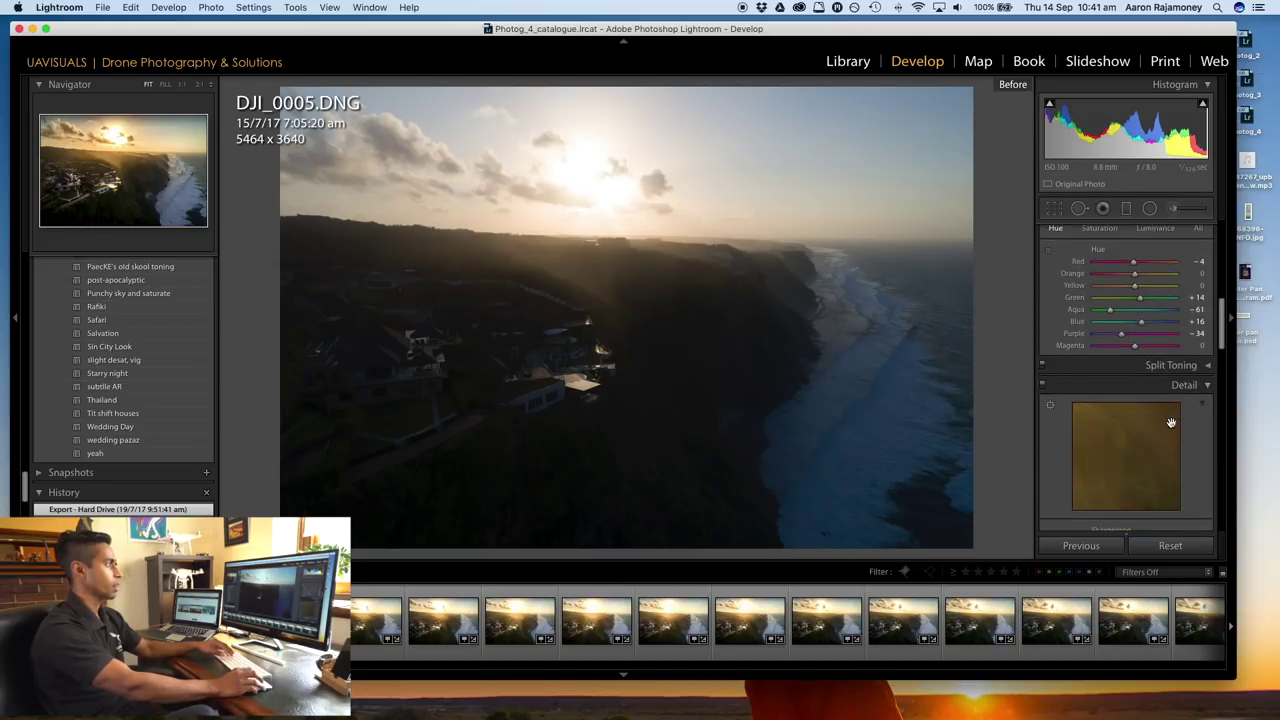
{"action": "left_click", "coordinate": [44, 28]}
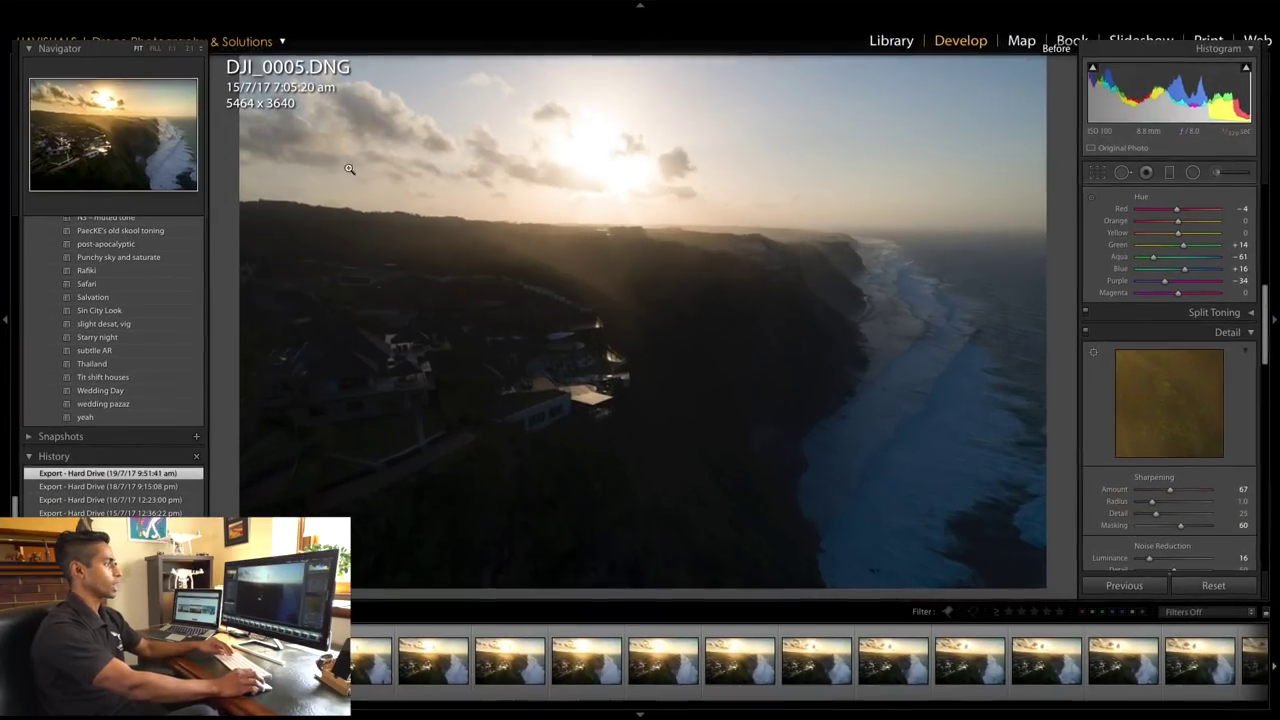
{"action": "scroll", "coordinate": [1222, 360], "scroll_direction": "up", "scroll_amount": 4}
{"action": "scroll", "coordinate": [1222, 360], "scroll_direction": "up", "scroll_amount": 4}
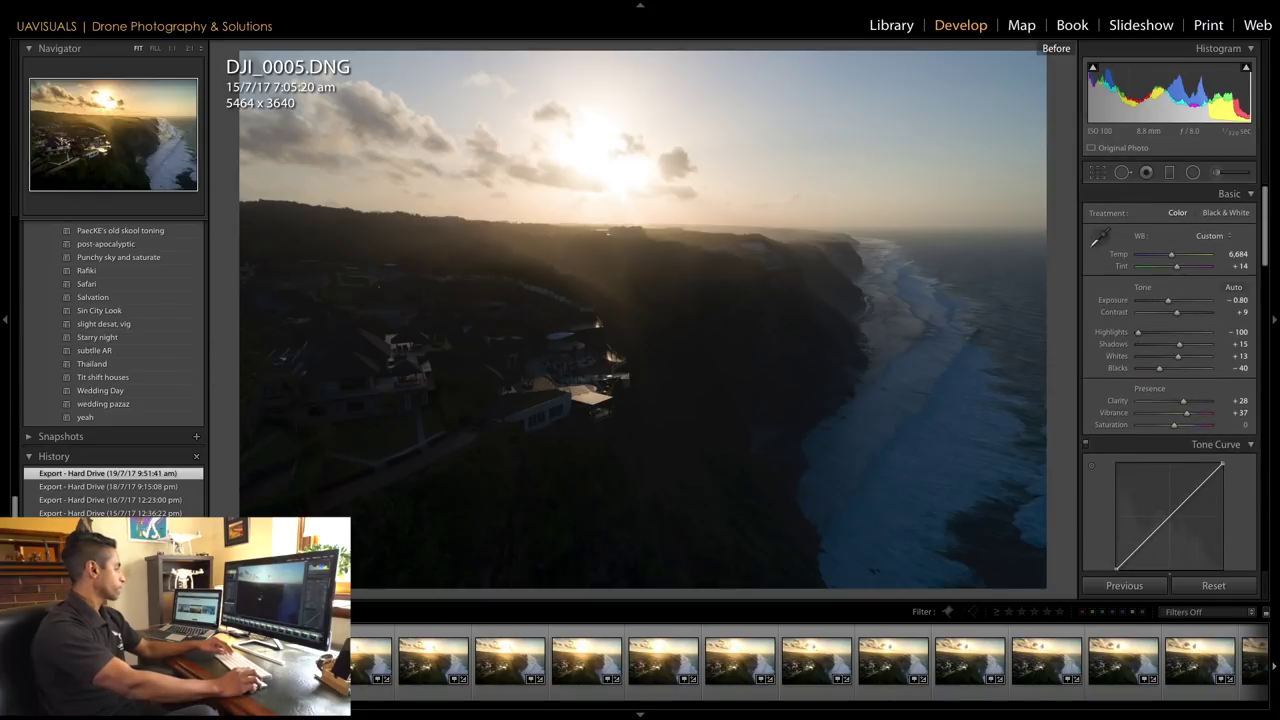
{"action": "key", "text": "ctrl+z"}
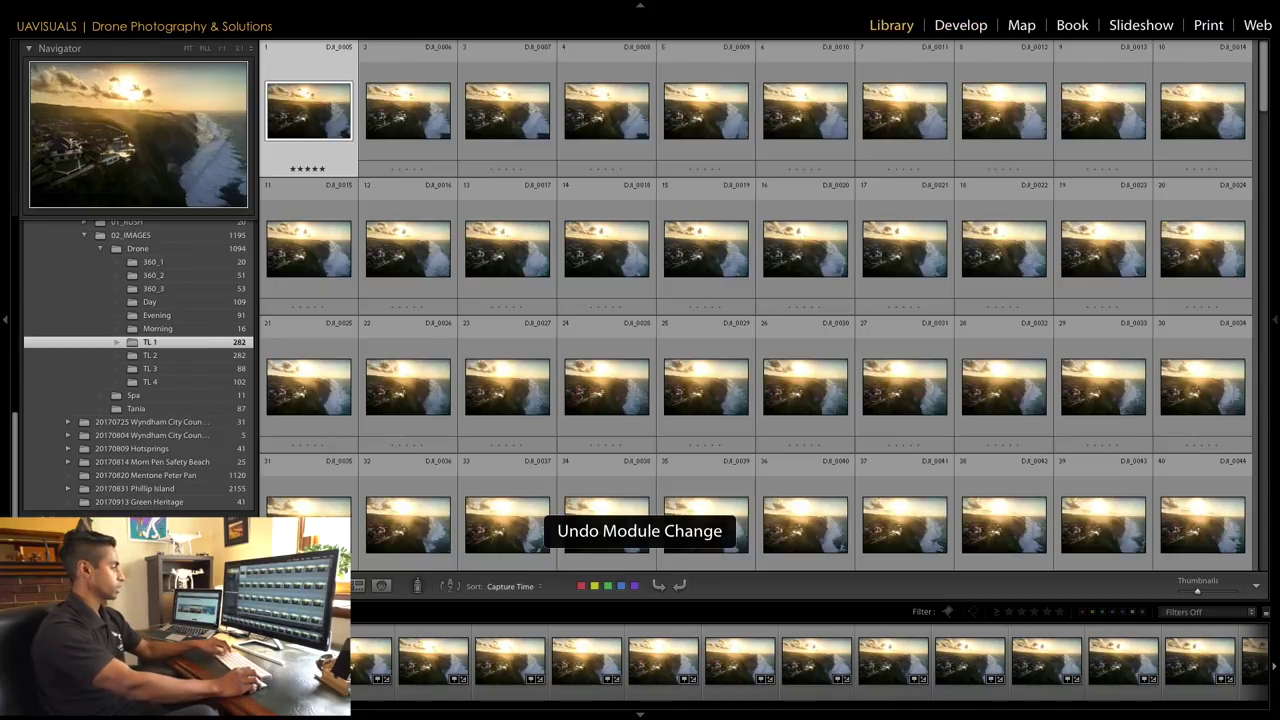
{"action": "key", "text": "d"}
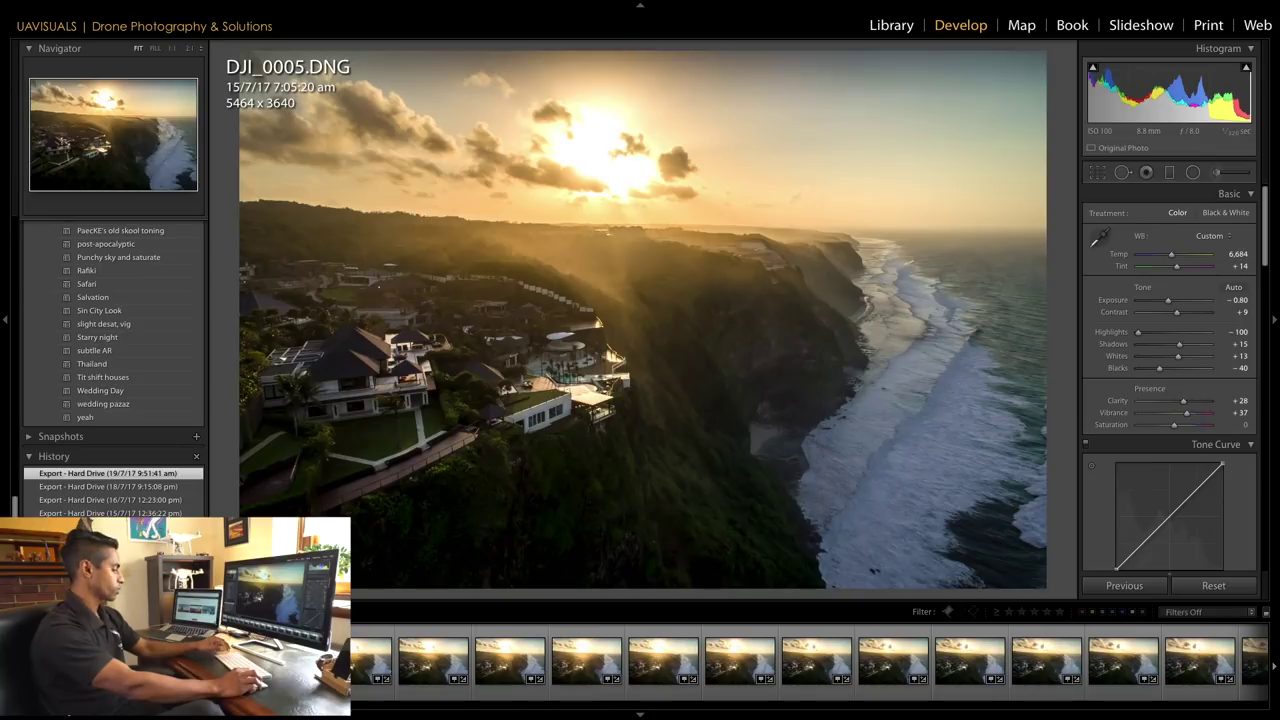
Copy DJI_0005's checked develop settings and view DJI_0140 to check the grade
{"action": "key", "text": "super+shift+c"}
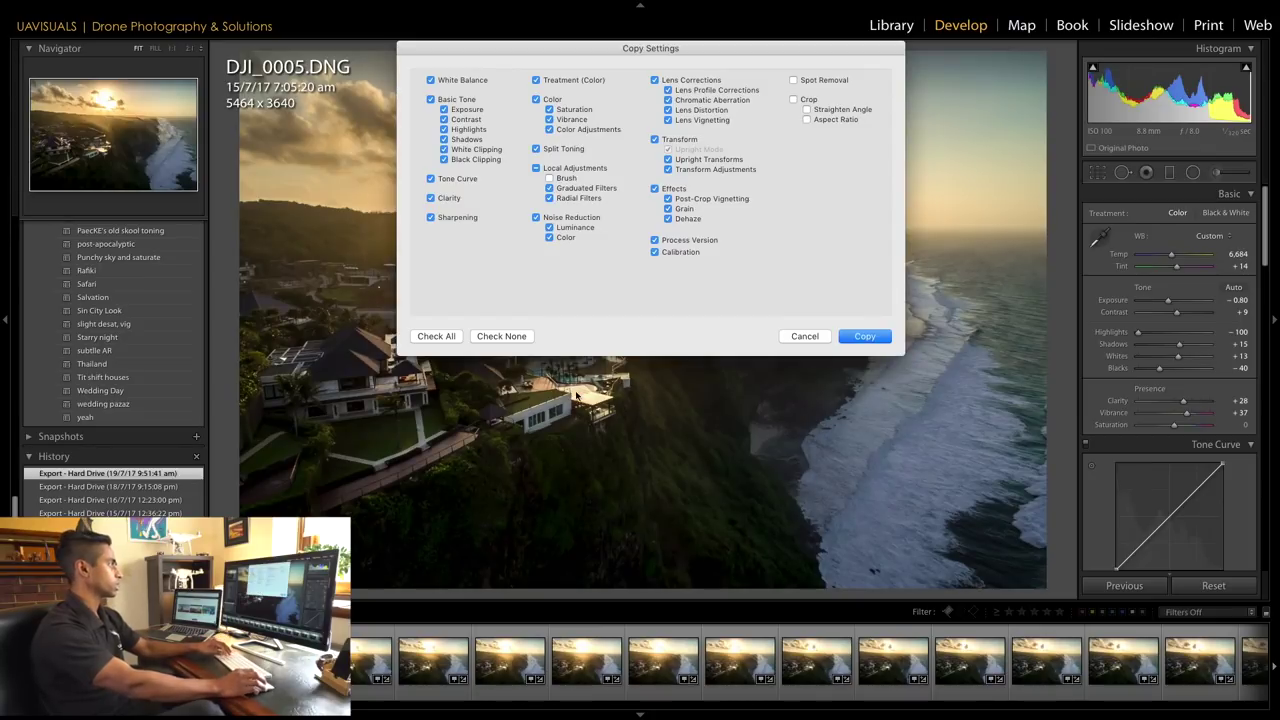
{"action": "key", "text": "Return"}
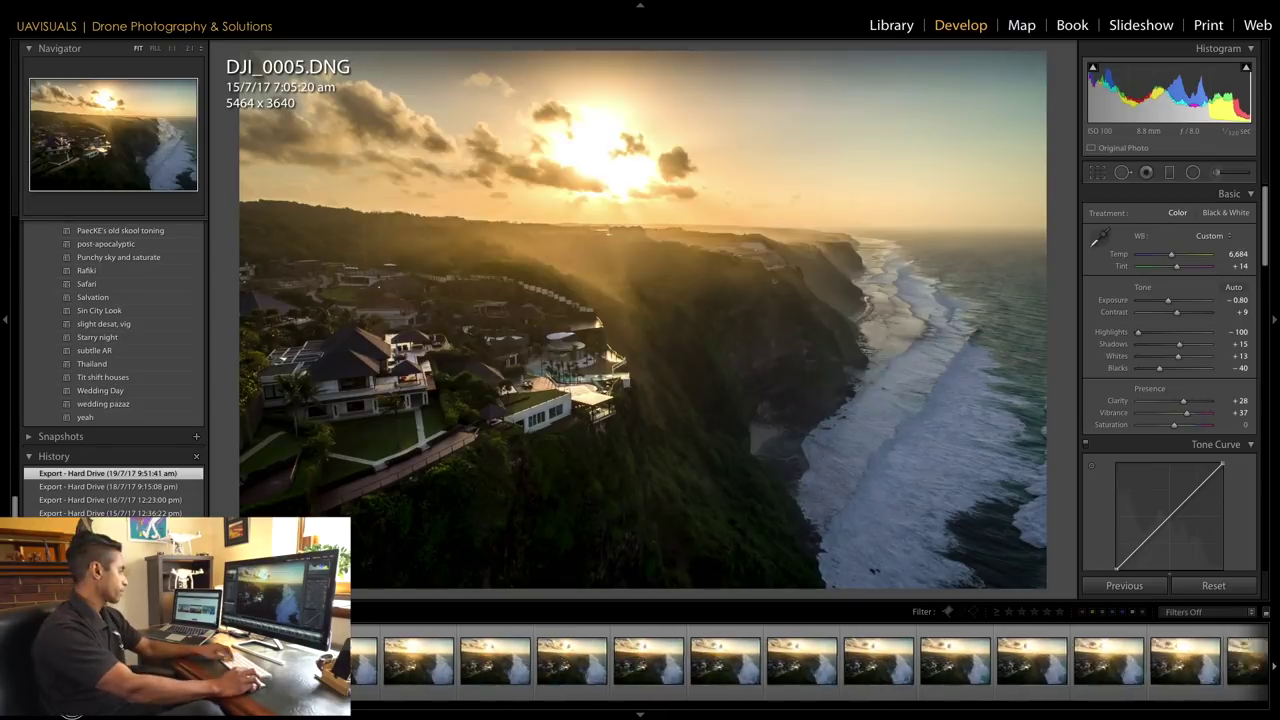
{"action": "left_click_drag", "start_coordinate": [330, 707], "coordinate": [582, 705]}
{"action": "left_click", "coordinate": [641, 674]}
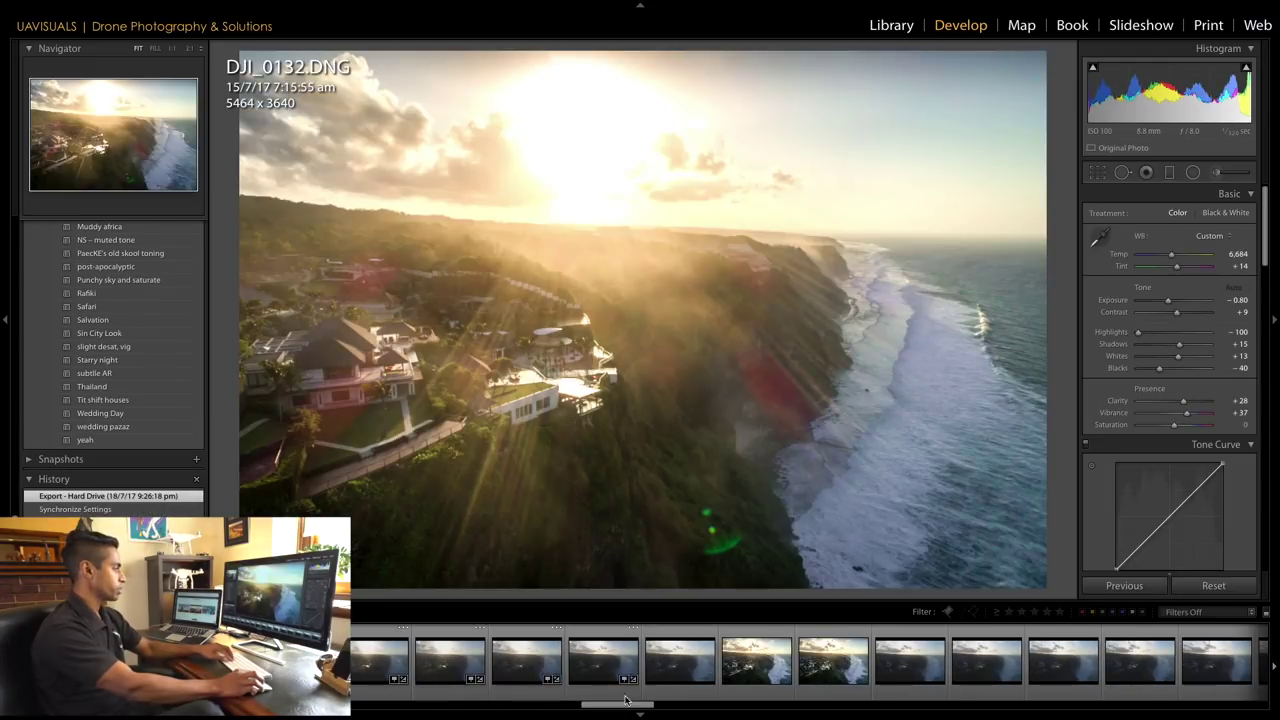
{"action": "left_click", "coordinate": [597, 670]}
View DJI_0135 and compare its edit against the unedited original
{"action": "left_click_drag", "start_coordinate": [617, 706], "coordinate": [595, 708]}
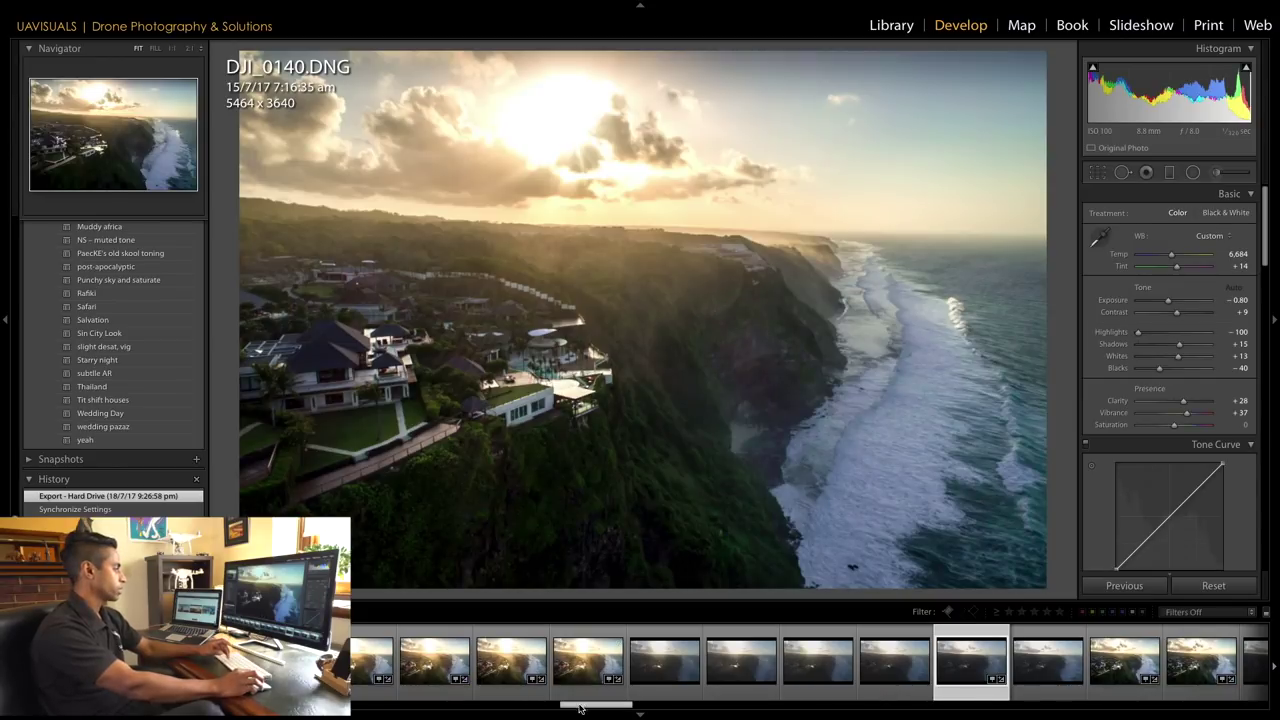
{"action": "left_click", "coordinate": [583, 682]}
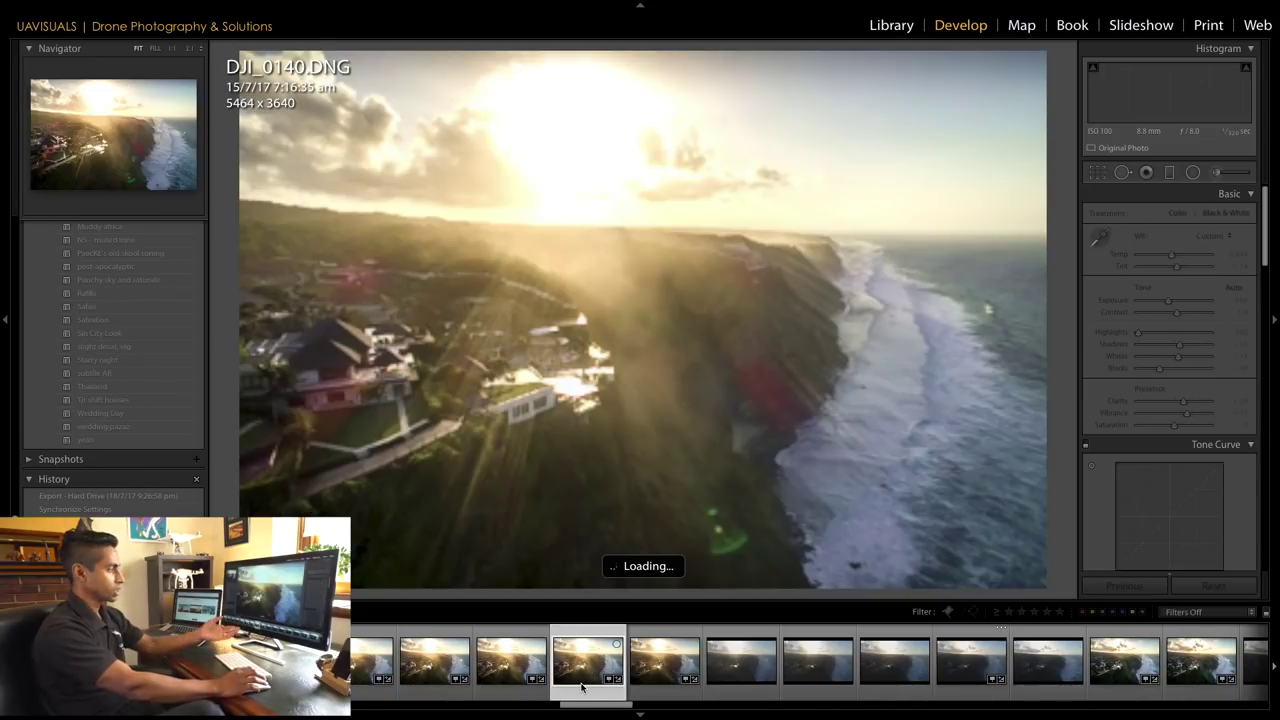
{"action": "key", "text": "backslash"}
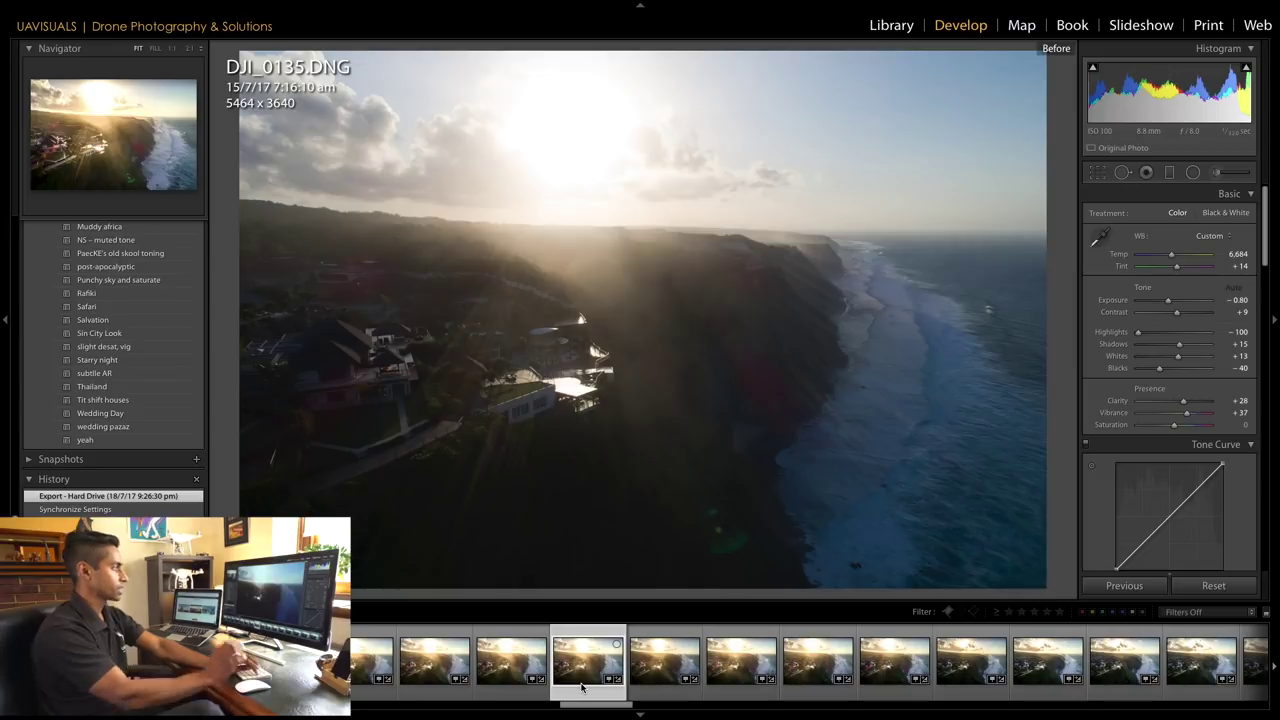
{"action": "key", "text": "backslash"}
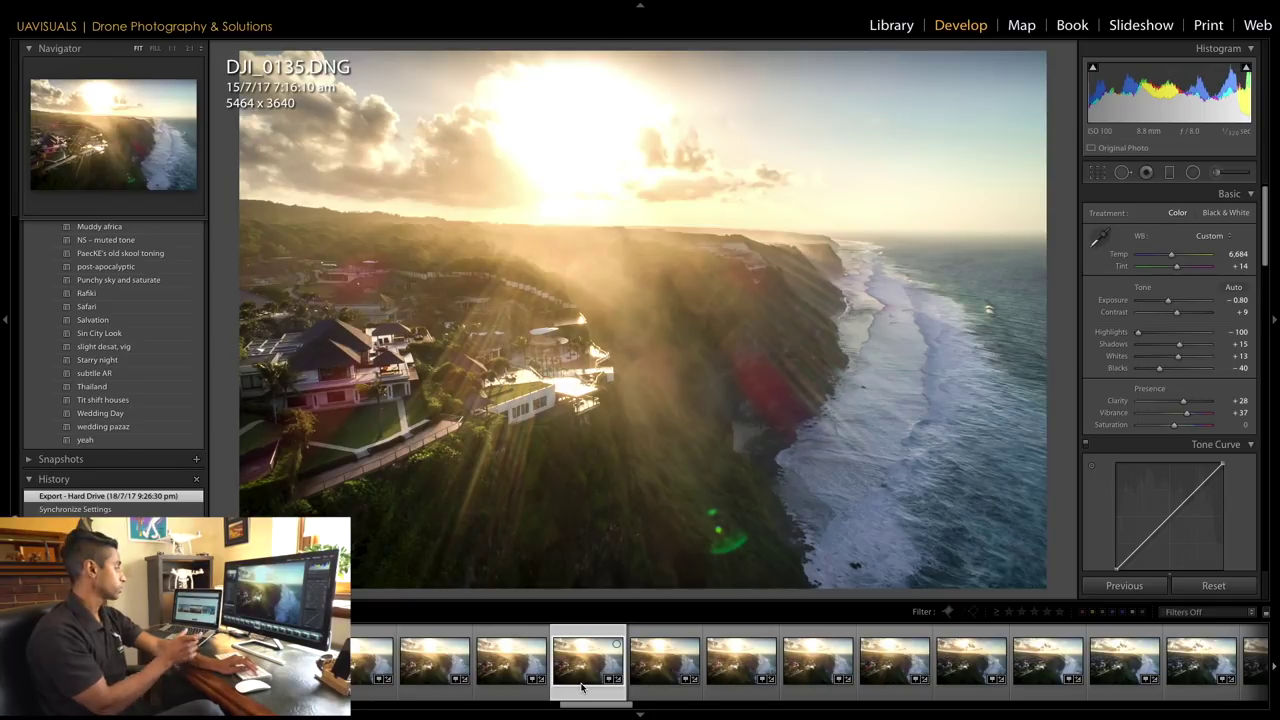
Check the last still, DJI_0286, then return to the first still, DJI_0005
{"action": "left_click_drag", "start_coordinate": [590, 695], "coordinate": [1100, 706]}
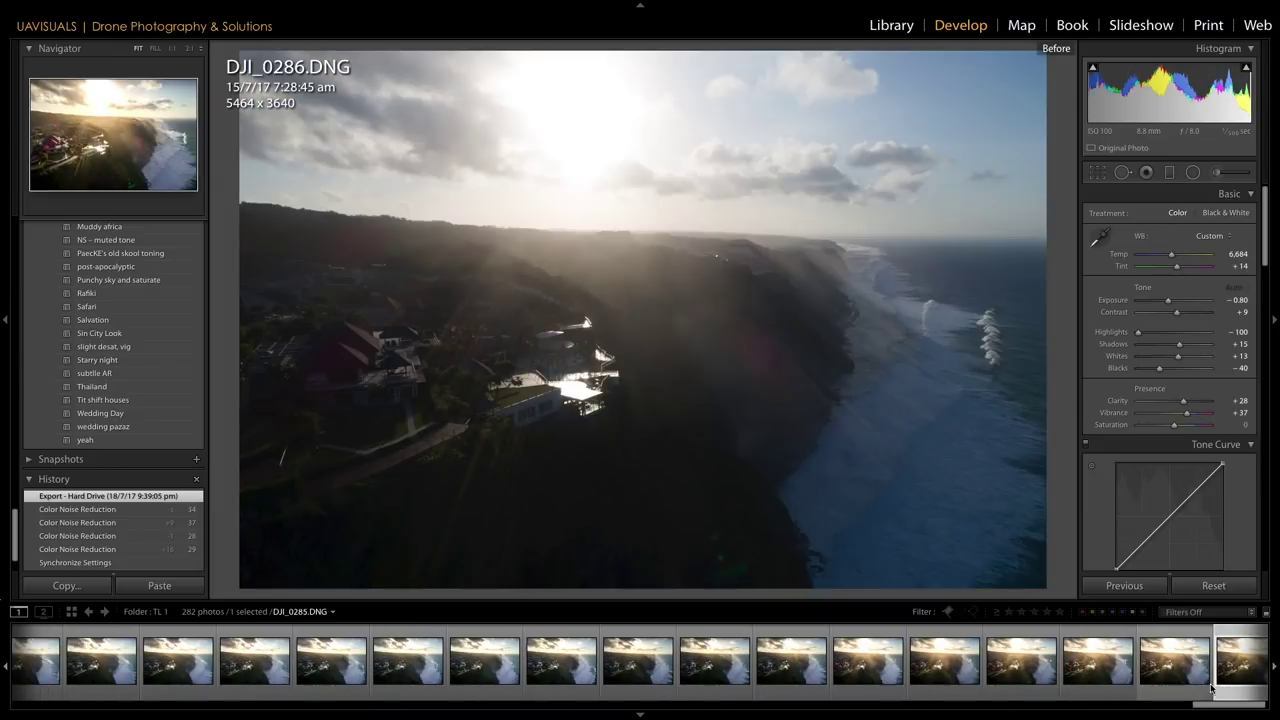
{"action": "left_click", "coordinate": [1212, 688]}
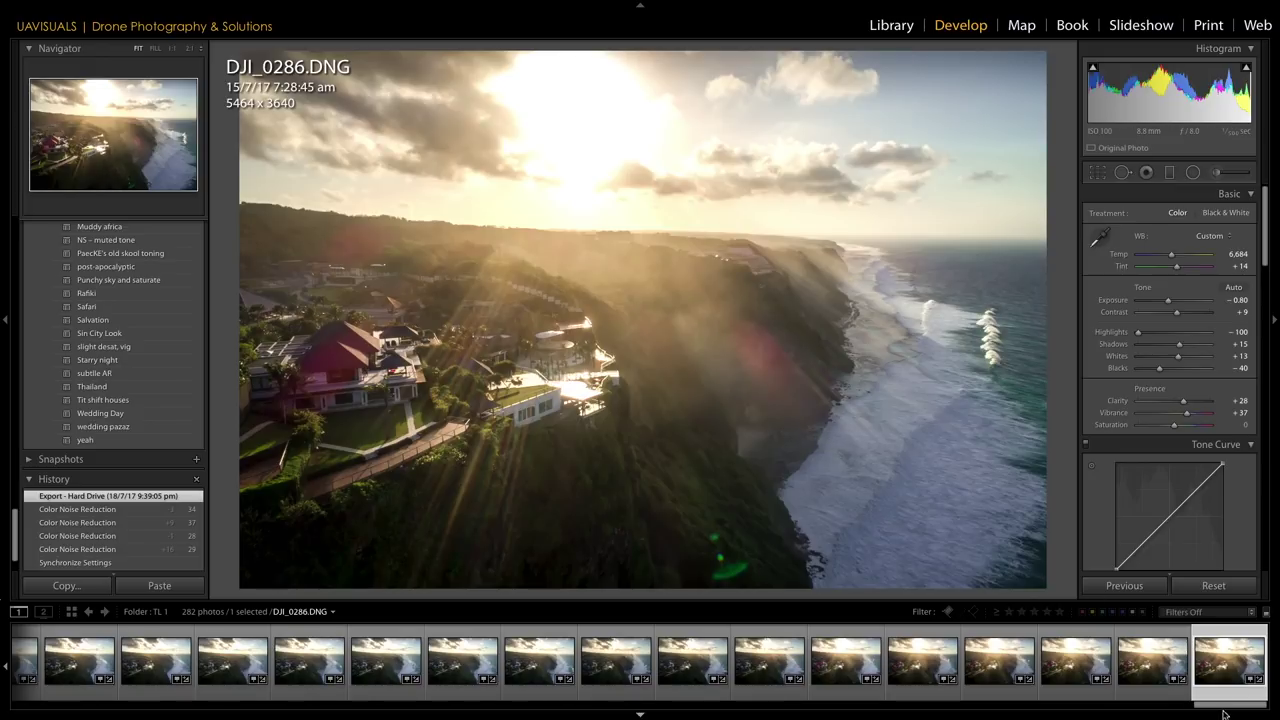
{"action": "left_click_drag", "start_coordinate": [1222, 708], "coordinate": [25, 706]}
{"action": "left_click", "coordinate": [60, 658]}
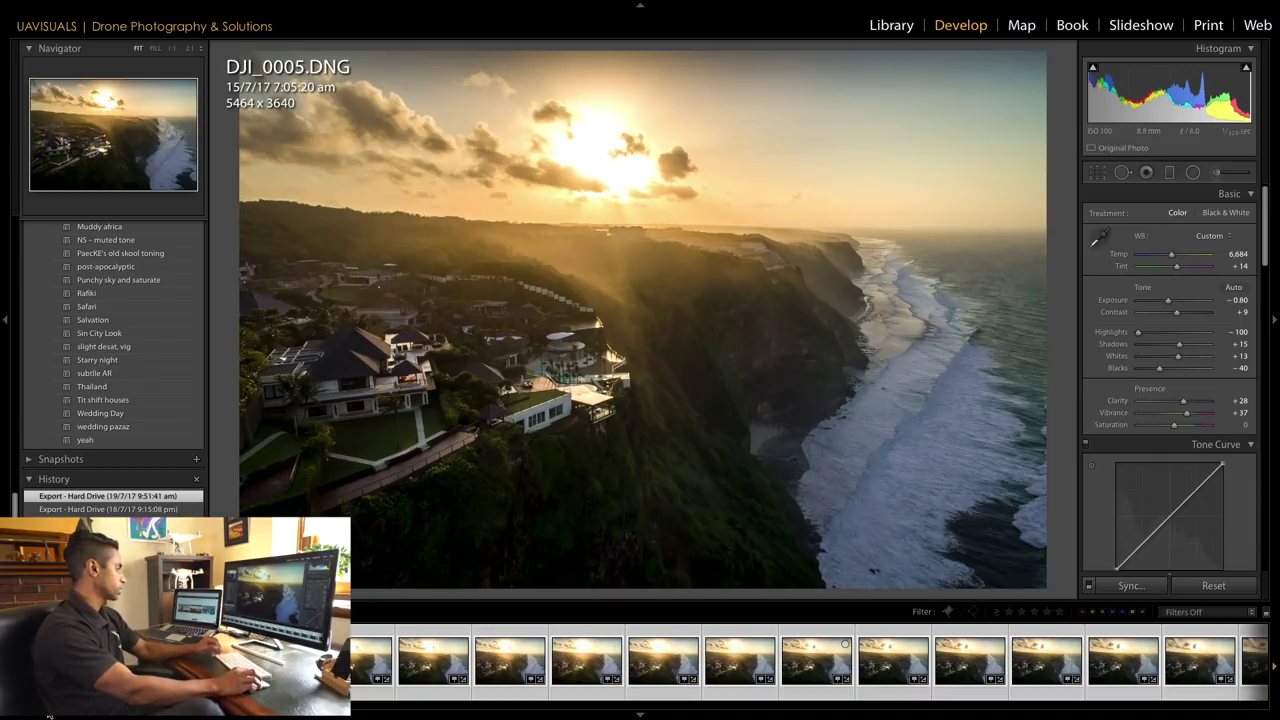
Step through later frames of the sunrise sequence and exit full-screen mode with F5
{"action": "left_click_drag", "start_coordinate": [49, 716], "coordinate": [352, 700]}
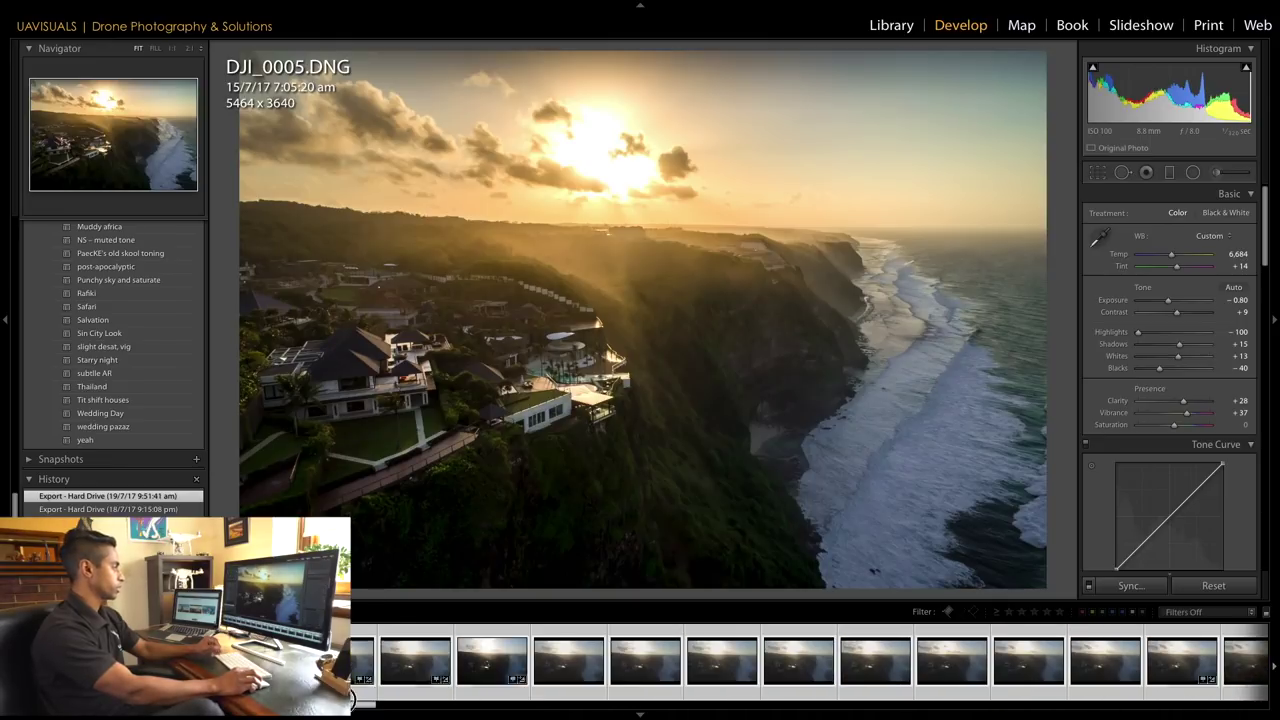
{"action": "key", "text": "Right"}
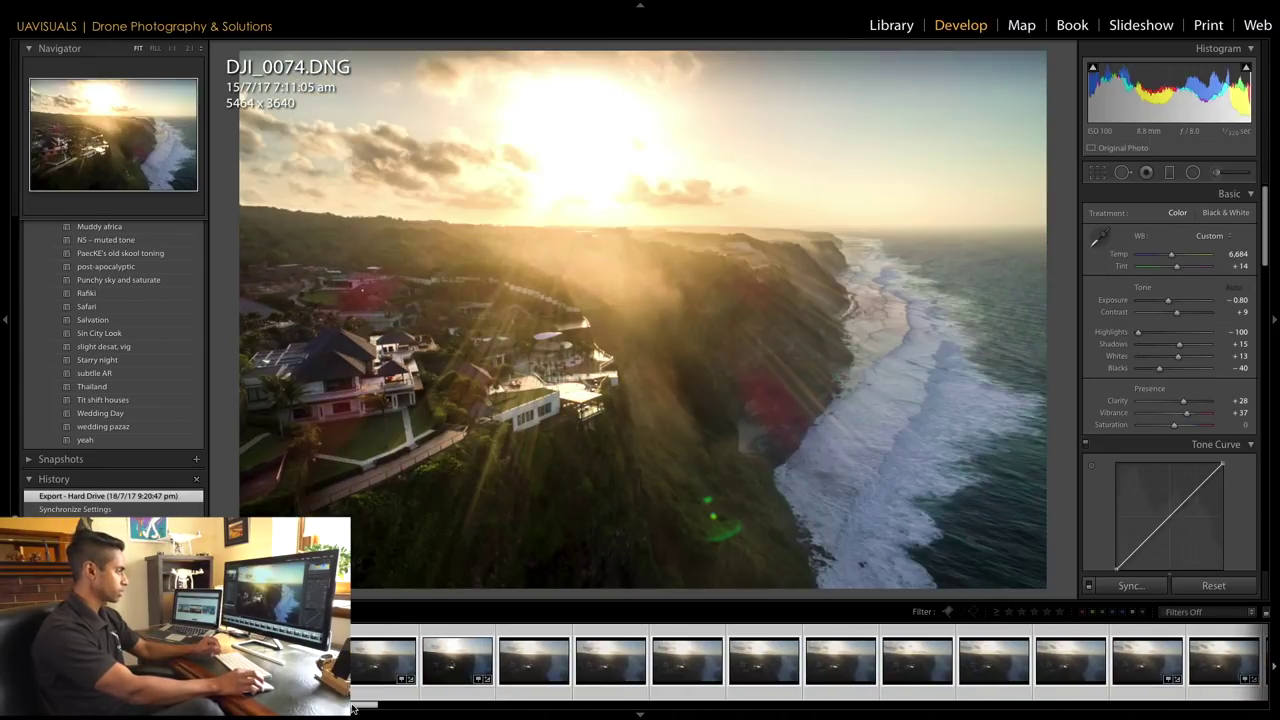
{"action": "left_click_drag", "start_coordinate": [345, 705], "coordinate": [740, 702]}
{"action": "key", "text": "Right"}
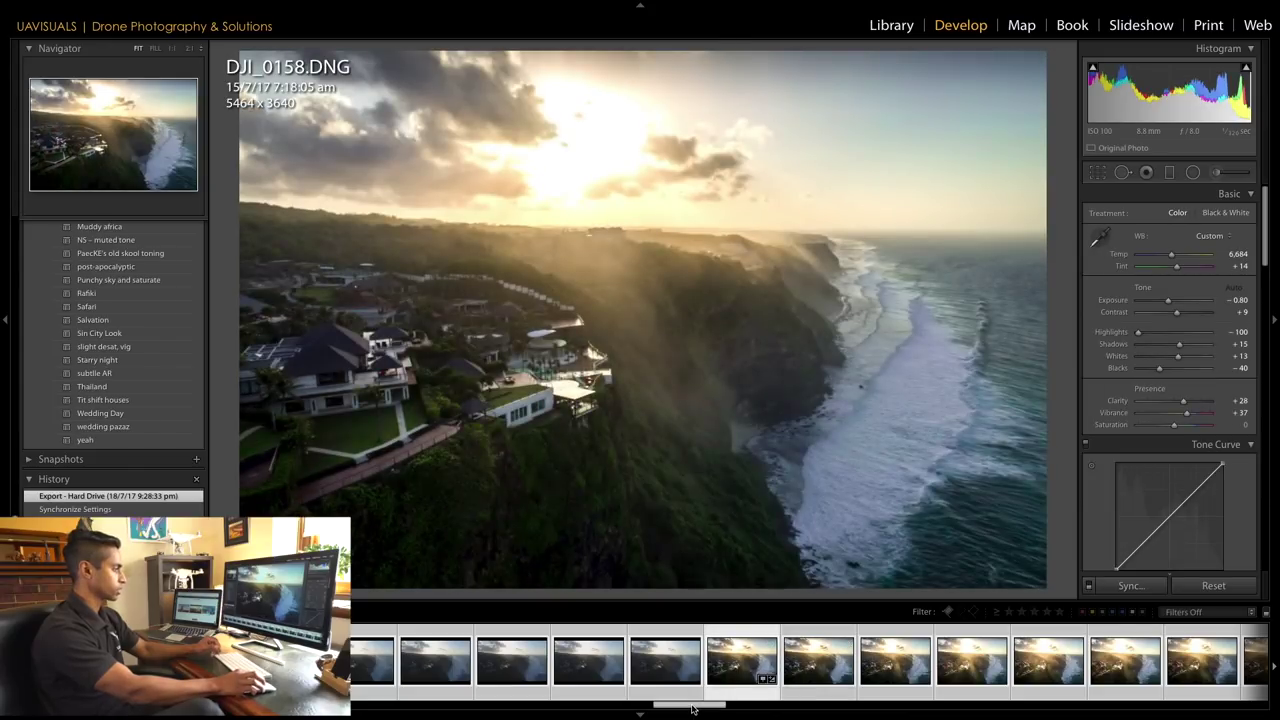
{"action": "left_click_drag", "start_coordinate": [692, 708], "coordinate": [835, 704]}
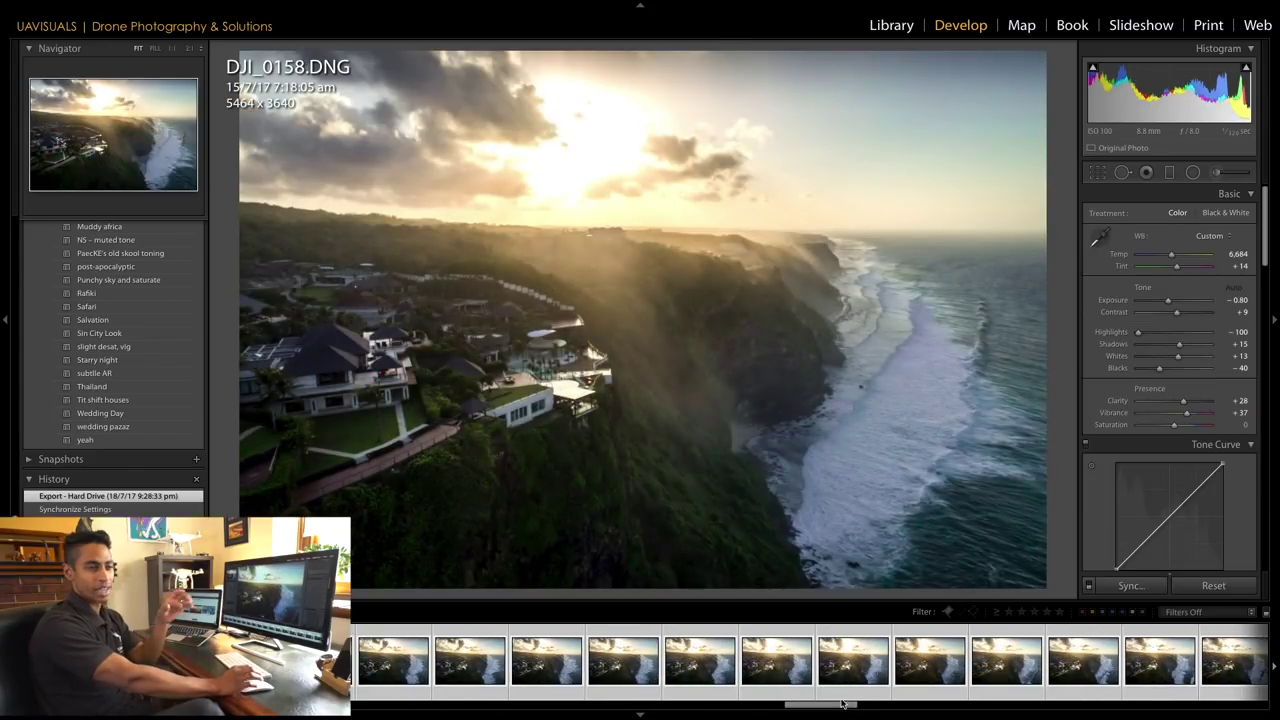
{"action": "key", "text": "Right"}
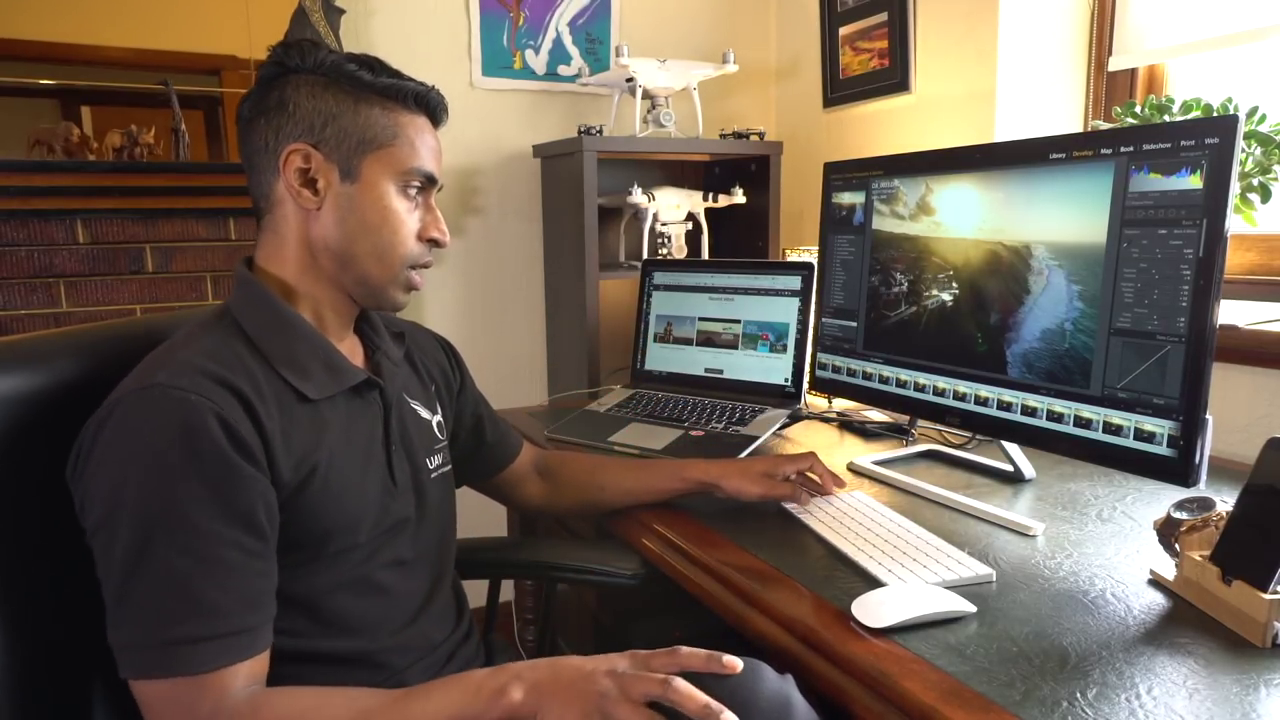
{"action": "key", "text": "F5"}
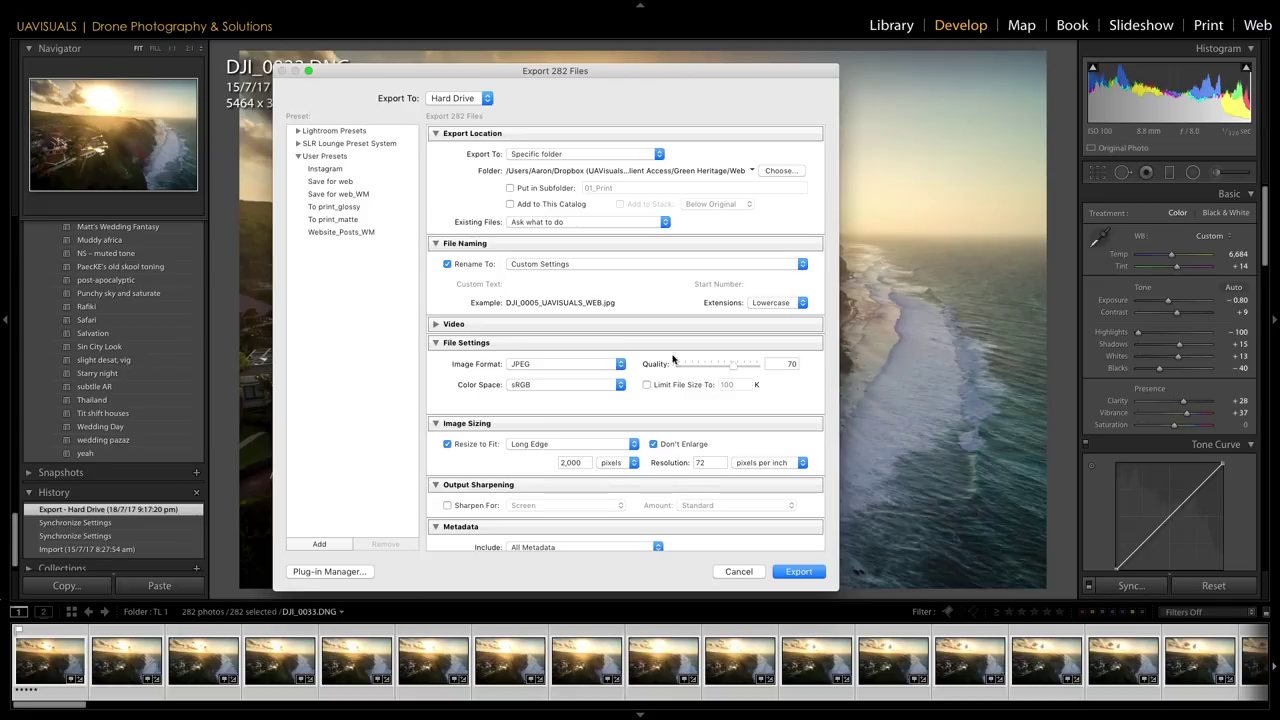
Scroll through the Export dialog settings for the 282 photos and reposition its window
{"action": "scroll", "coordinate": [673, 358], "scroll_direction": "down", "scroll_amount": 3}
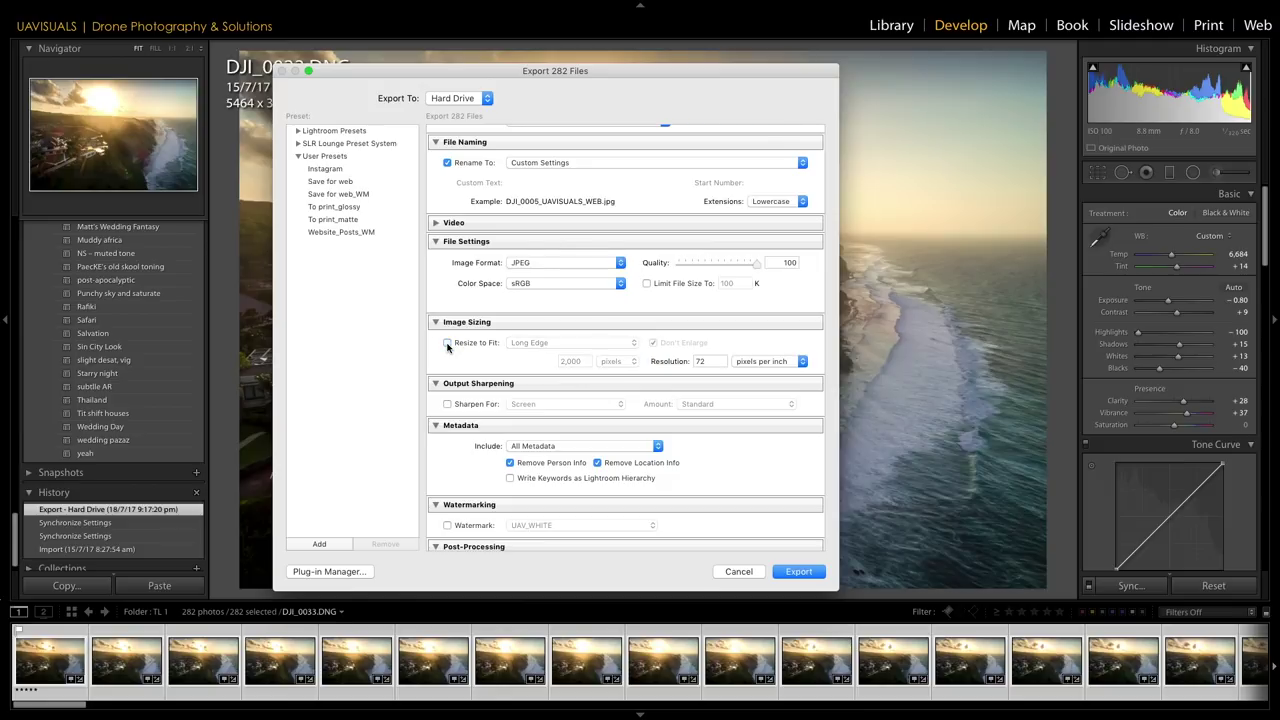
{"action": "left_click_drag", "start_coordinate": [451, 114], "coordinate": [505, 108]}
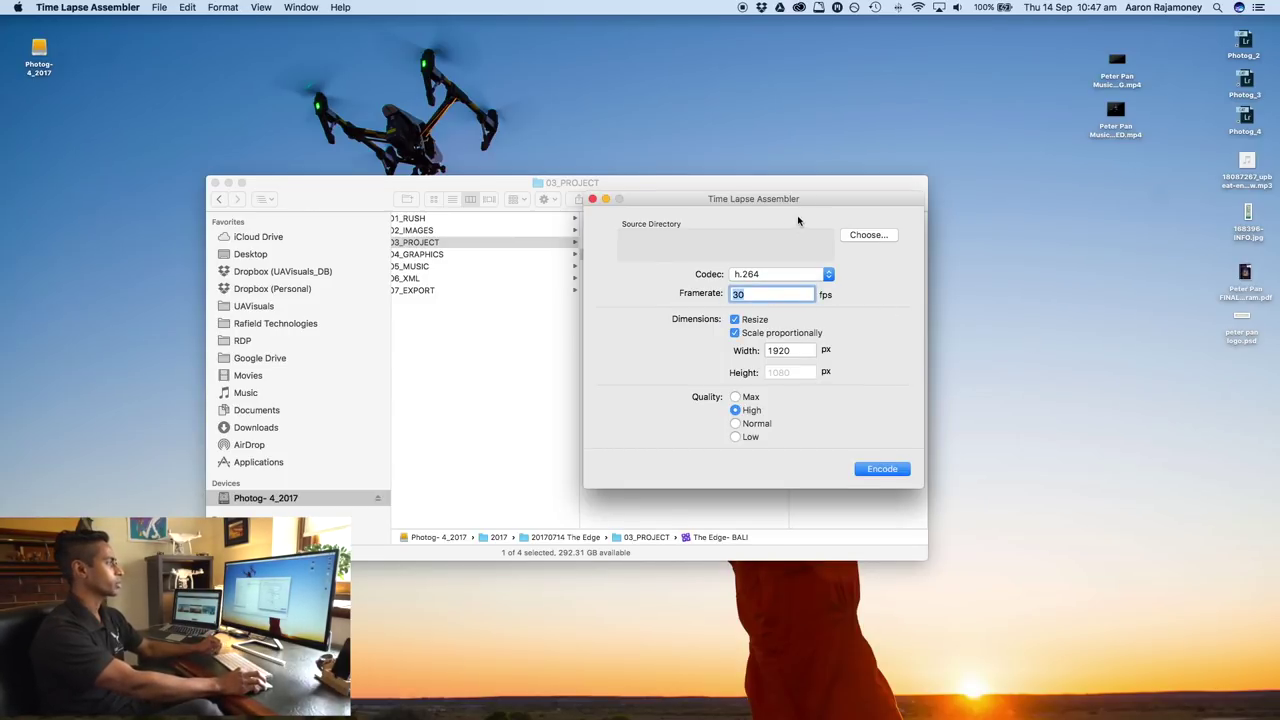
Move the Time Lapse Assembler window above the 03_PROJECT folder window
{"action": "left_click_drag", "start_coordinate": [798, 198], "coordinate": [638, 114]}
{"action": "left_click_drag", "start_coordinate": [300, 182], "coordinate": [312, 235]}
{"action": "left_click_drag", "start_coordinate": [680, 119], "coordinate": [655, 95]}
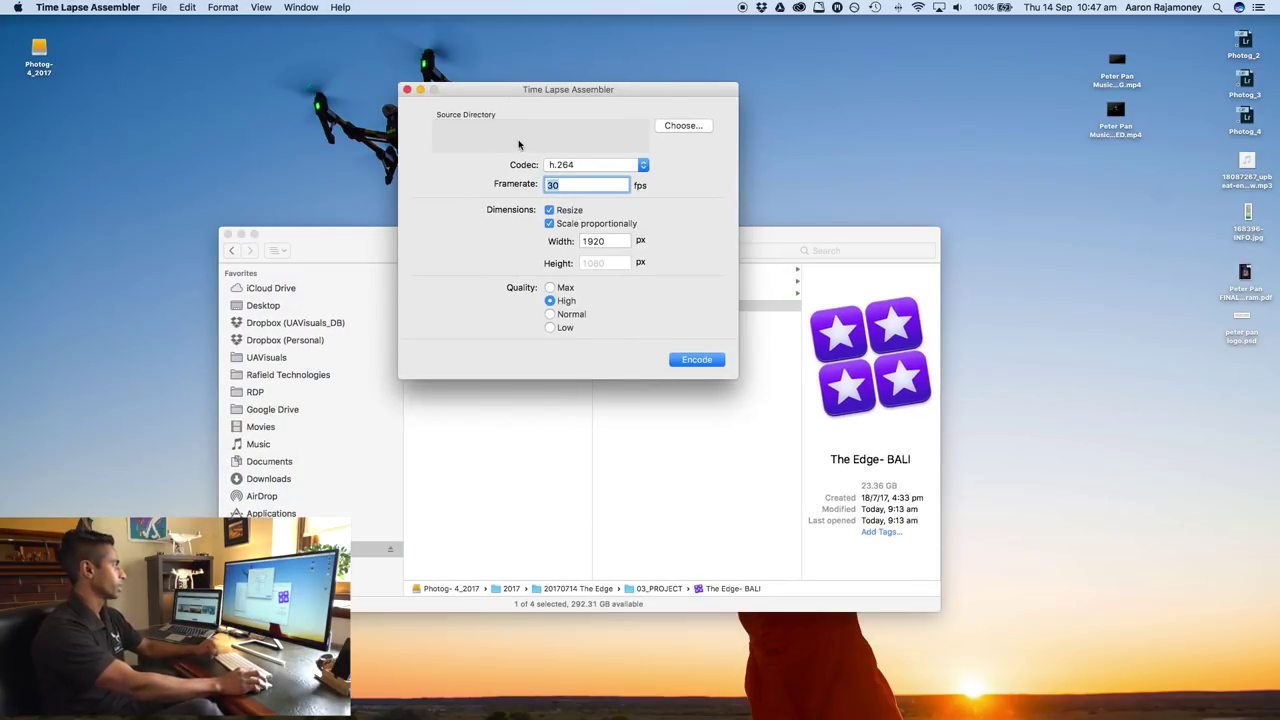
Choose the JPEGS folder of exported stills as the assembler's image source
{"action": "left_click", "coordinate": [670, 128]}
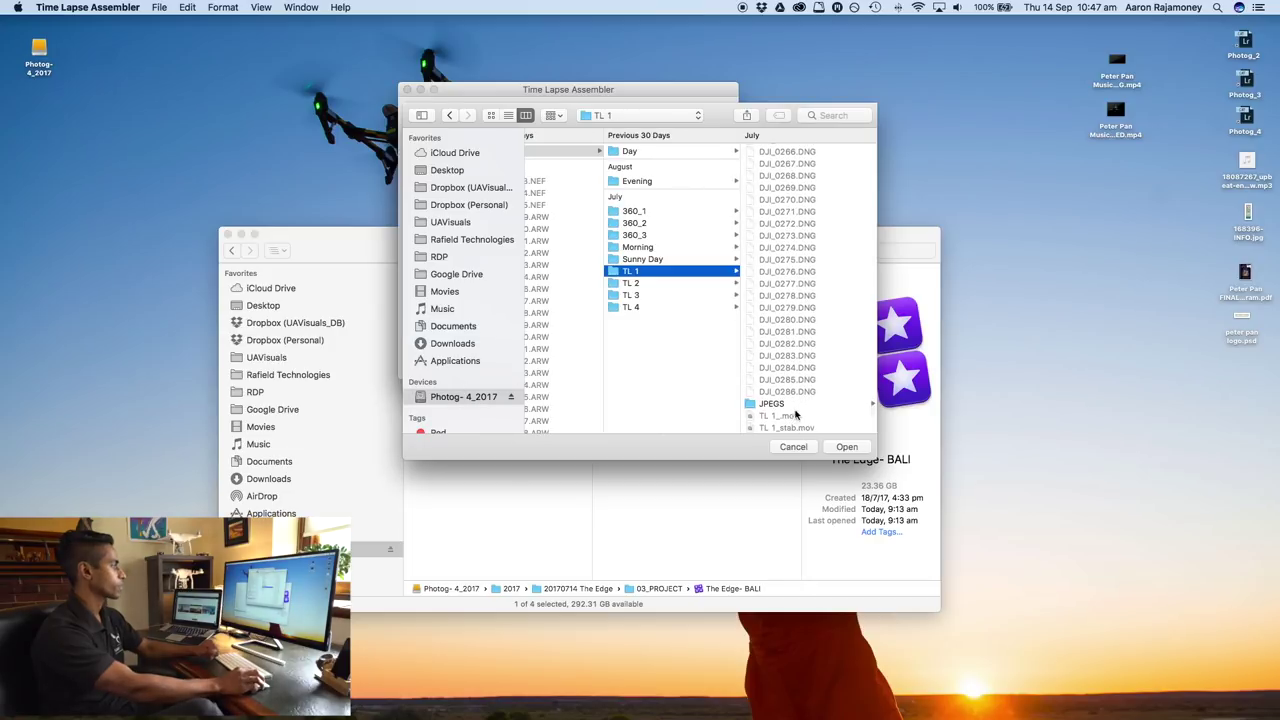
{"action": "left_click", "coordinate": [790, 404]}
{"action": "scroll", "coordinate": [800, 410], "scroll_direction": "down", "scroll_amount": 10}
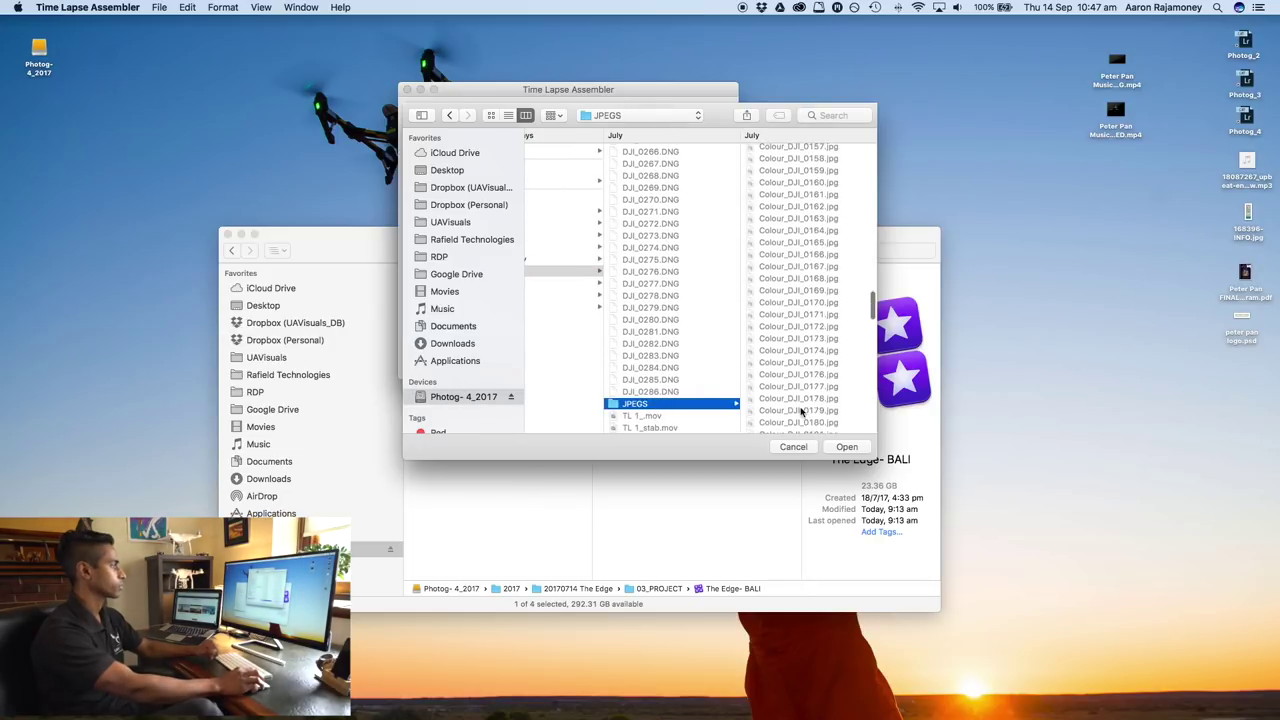
{"action": "scroll", "coordinate": [800, 410], "scroll_direction": "down", "scroll_amount": 15}
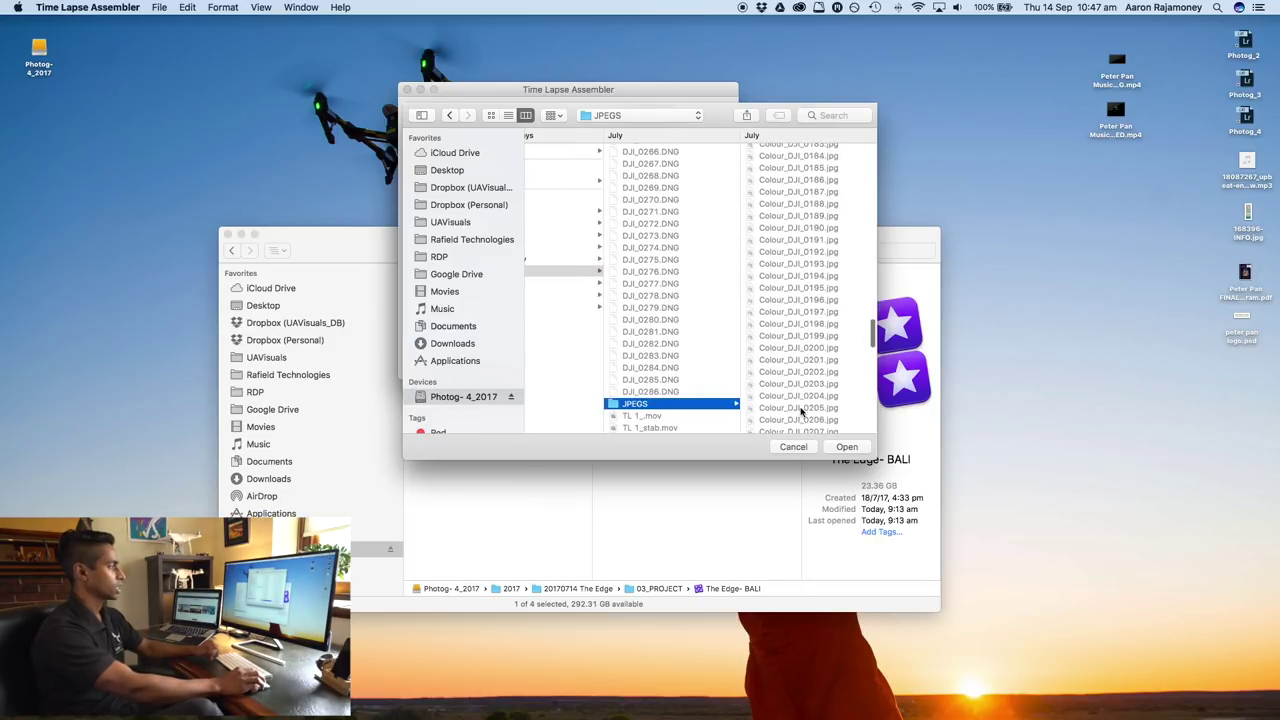
{"action": "left_click", "coordinate": [847, 447]}
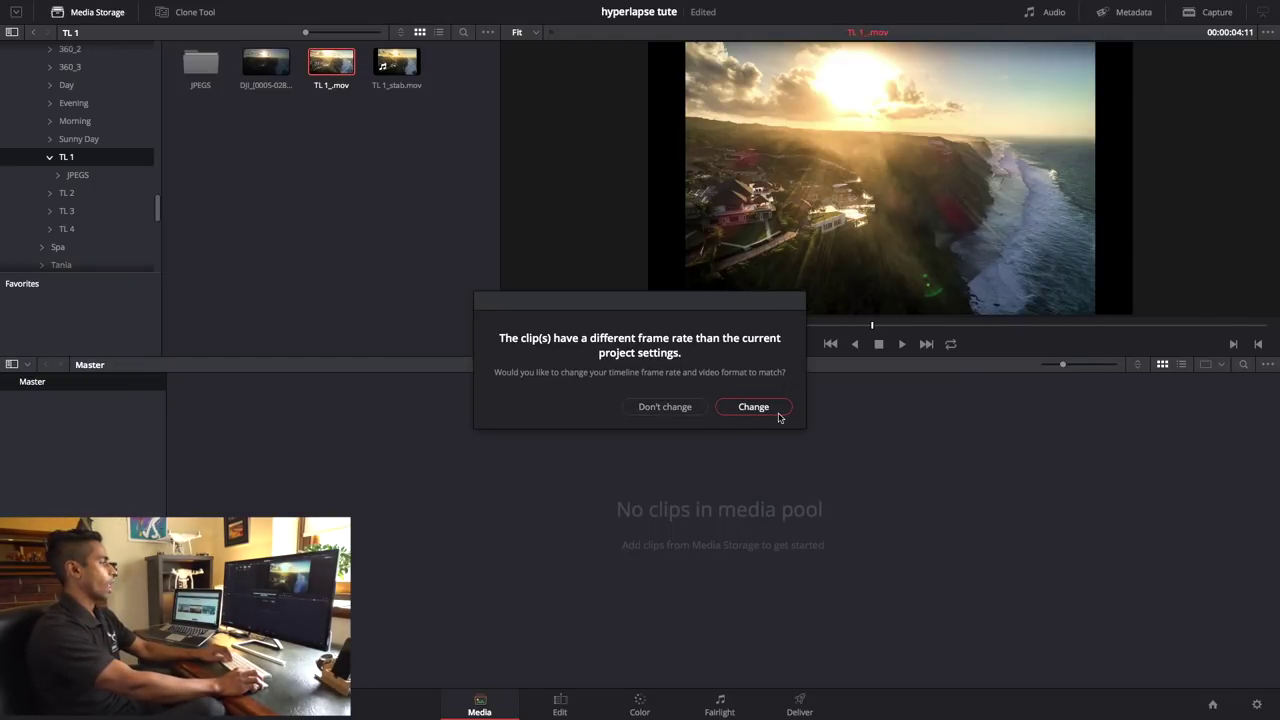
Change the project frame rate to match TL 1_ and select the clip in the Master pool
{"action": "left_click", "coordinate": [777, 410]}
{"action": "left_click", "coordinate": [206, 401]}
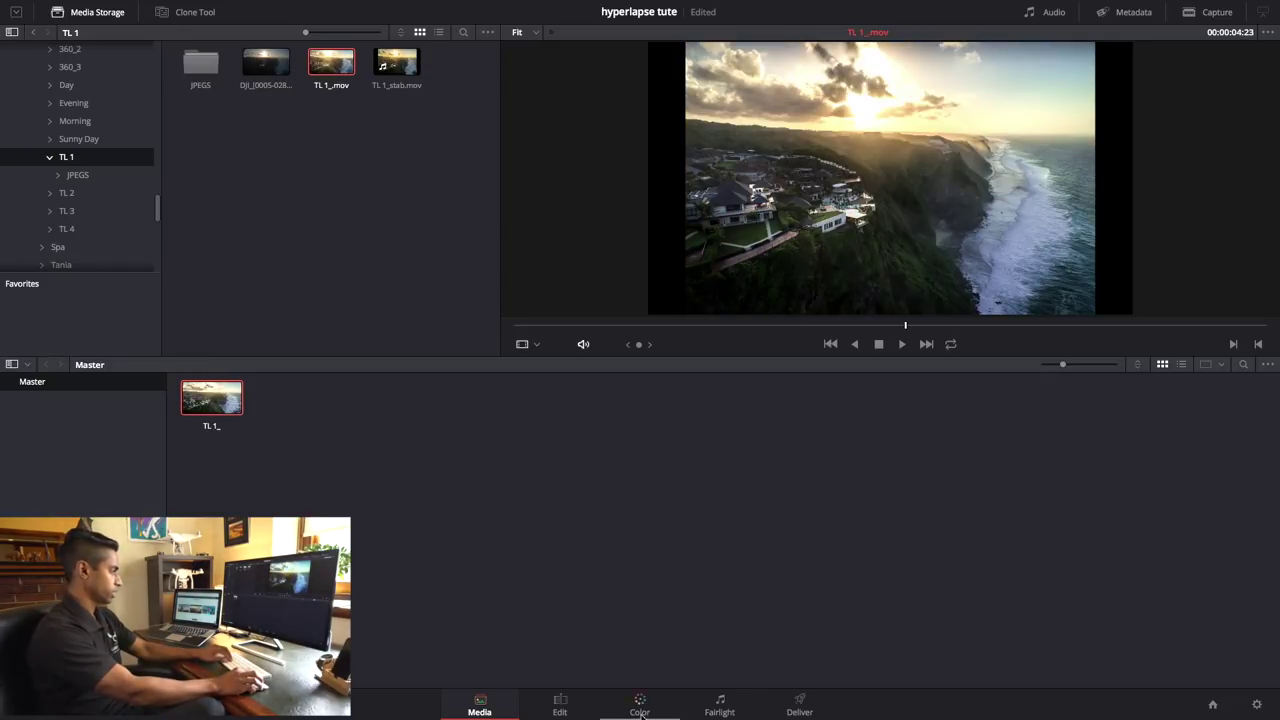
Switch to the Edit page and play Timeline 1 from the start to review the shake
{"action": "left_click", "coordinate": [640, 708]}
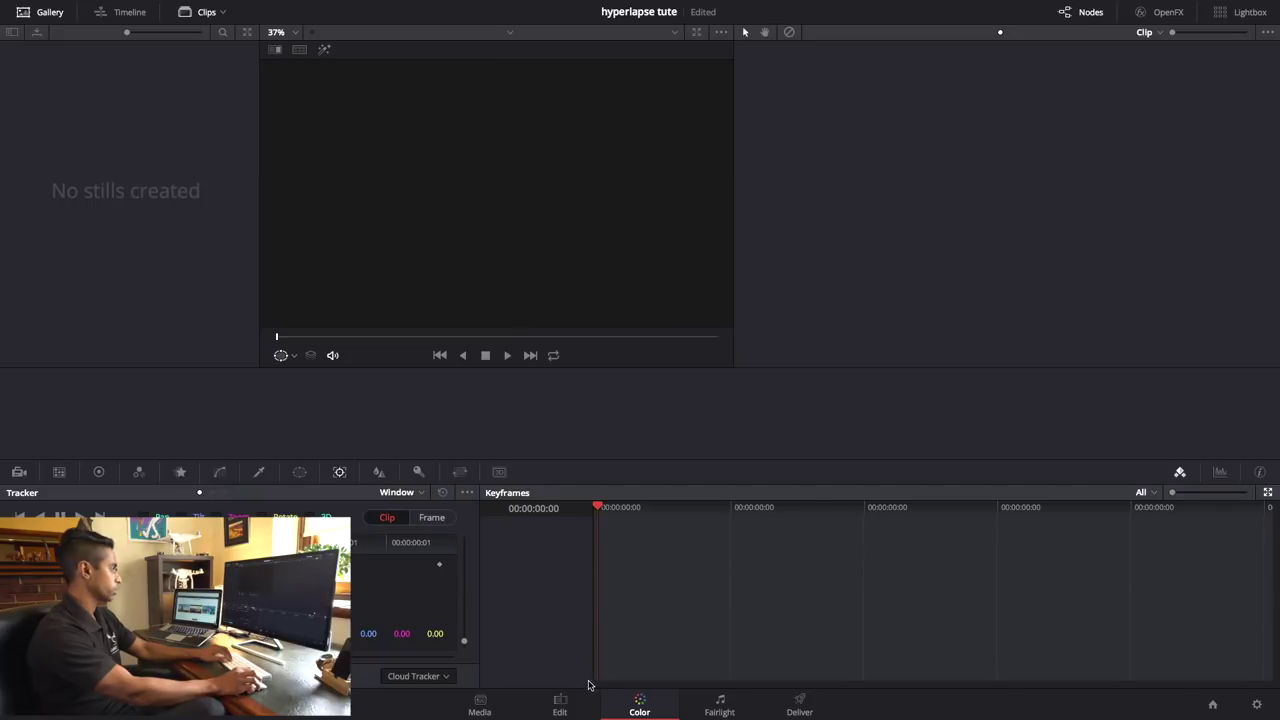
{"action": "key", "text": "shift+4"}
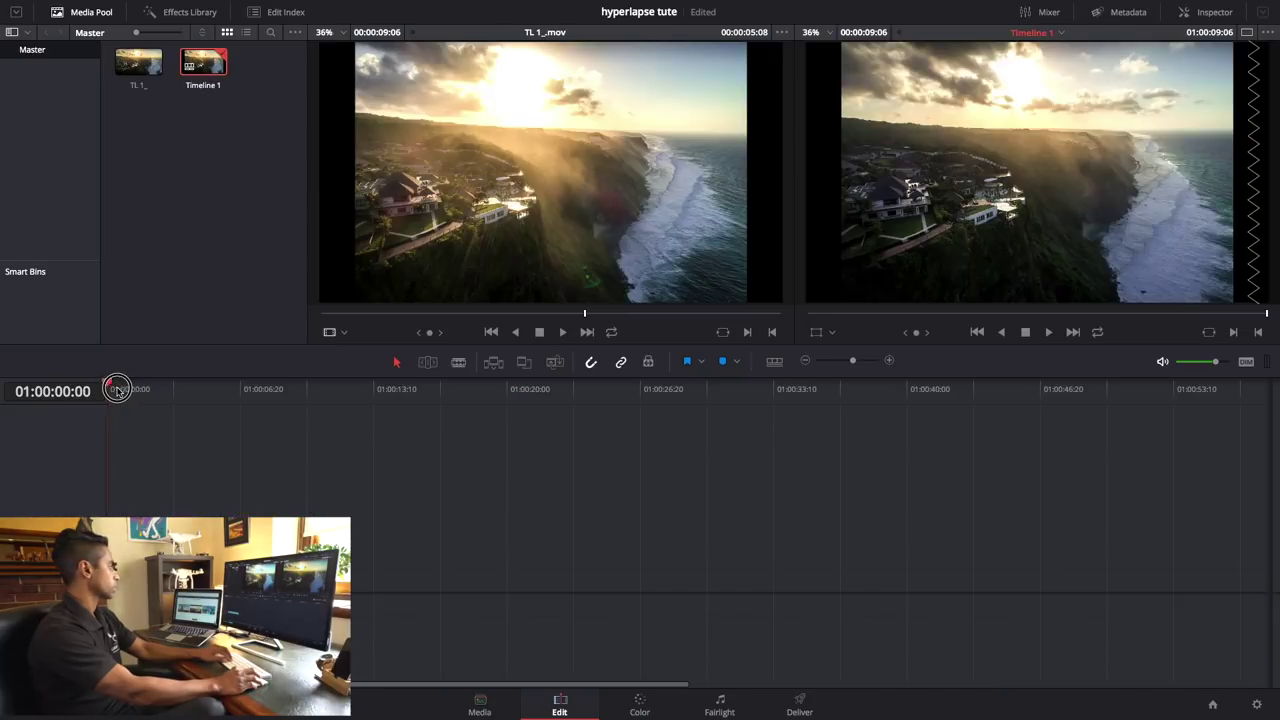
{"action": "key", "text": "space"}
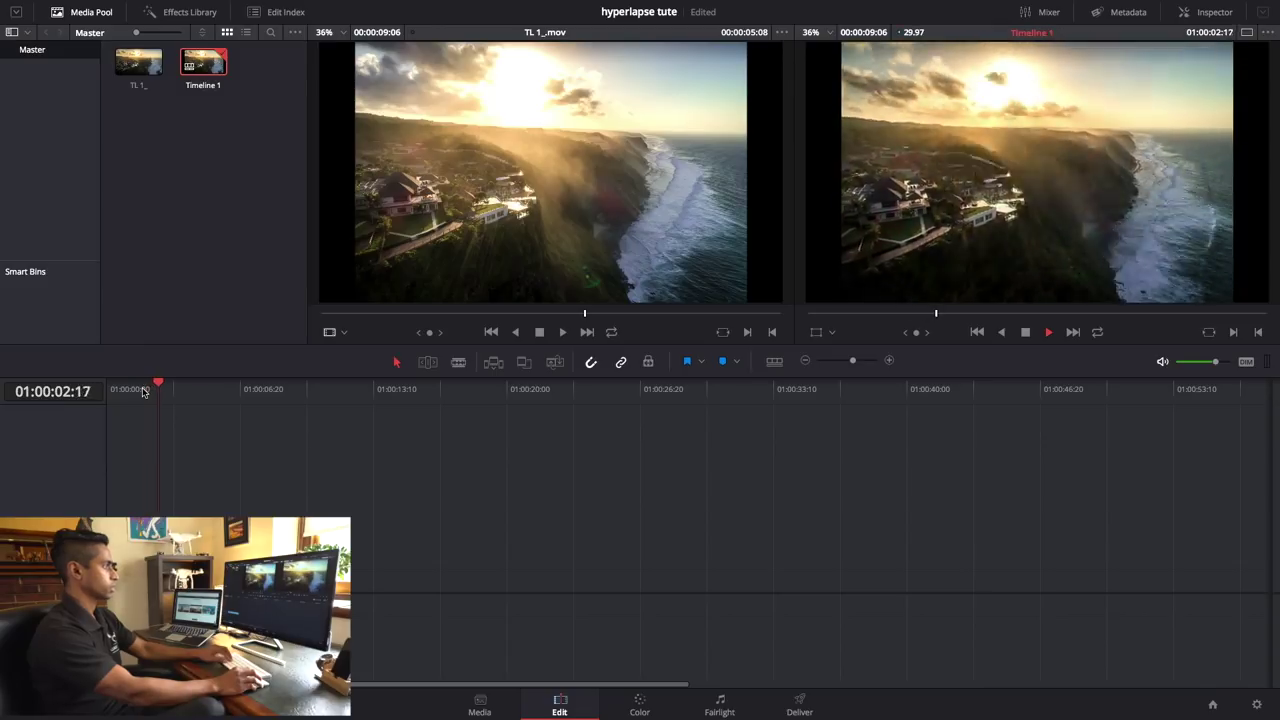
{"action": "key", "text": "Home"}
{"action": "key", "text": "space"}
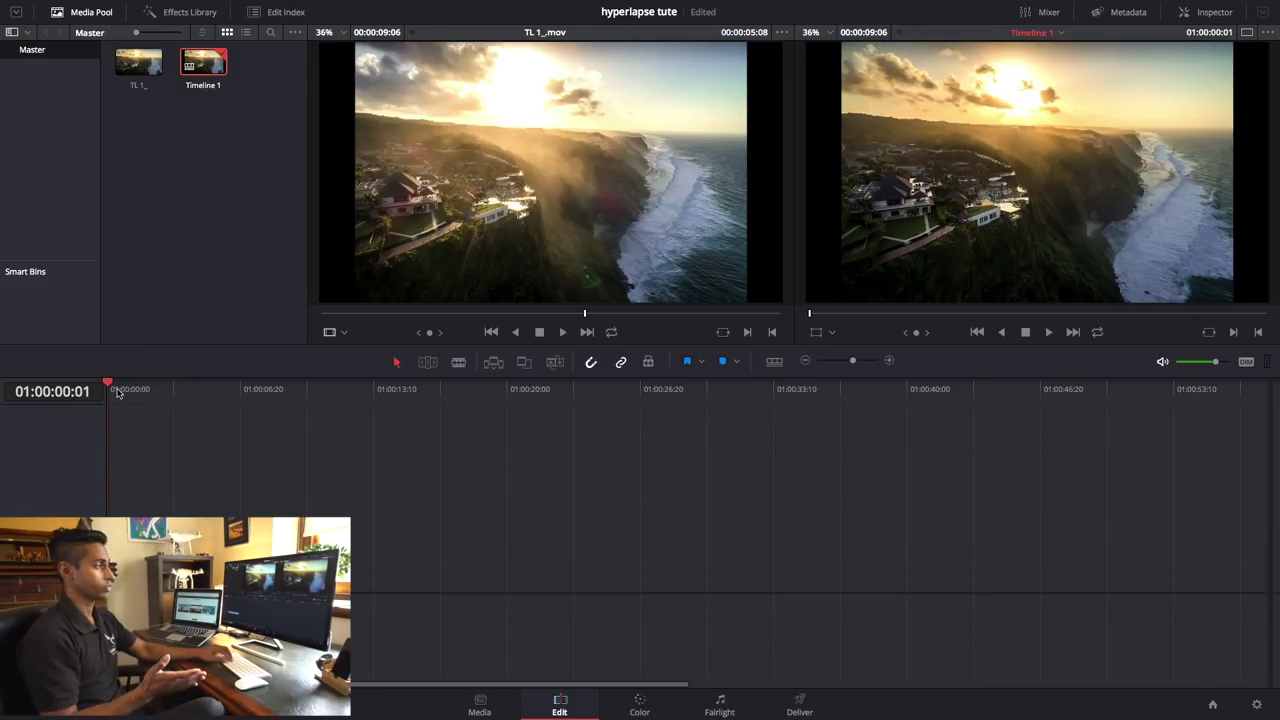
{"action": "key", "text": "space"}
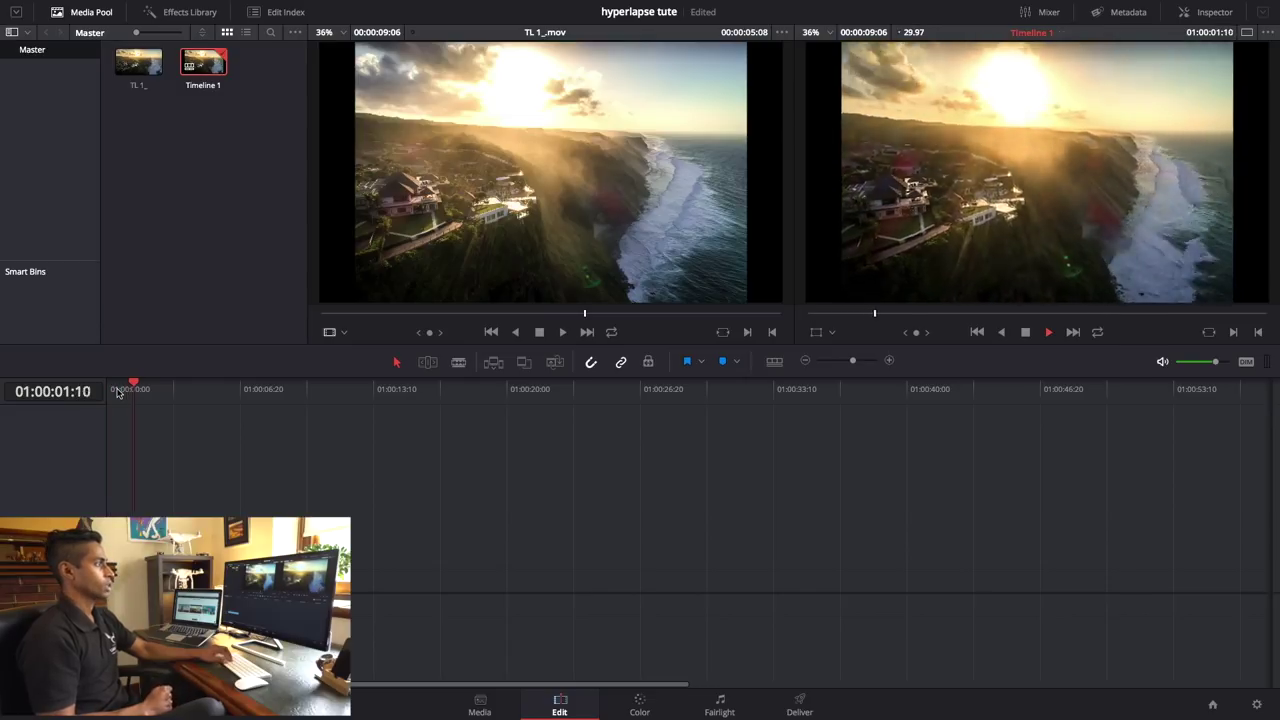
{"action": "key", "text": "space"}
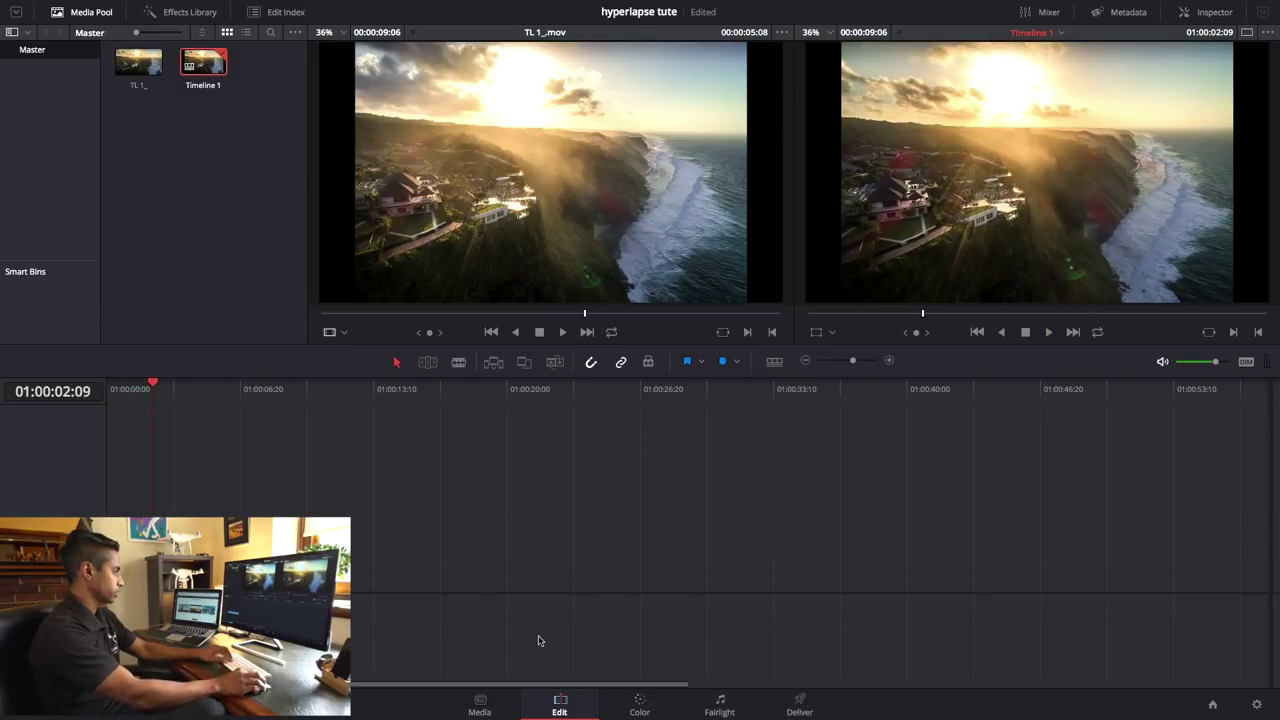
On the Color page, return the clip to frame 0 and run the Tracker's Stabilizer
{"action": "left_click", "coordinate": [634, 702]}
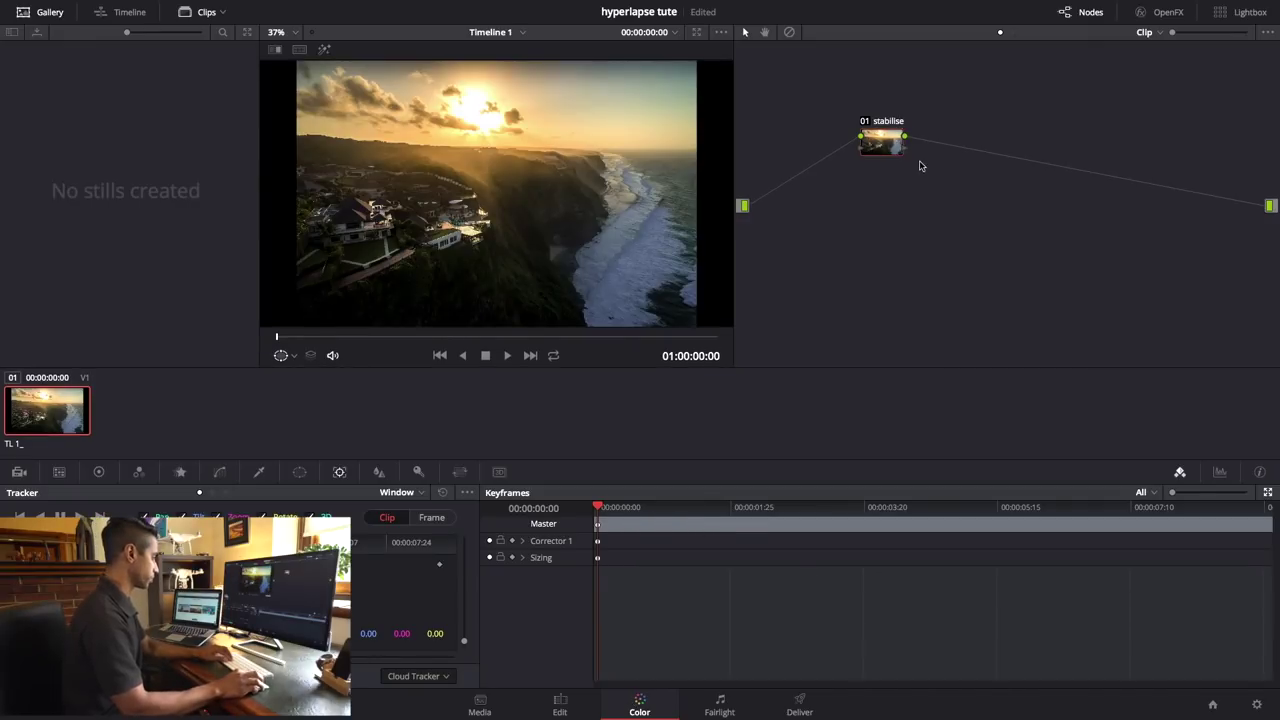
{"action": "left_click_drag", "start_coordinate": [599, 512], "coordinate": [565, 512]}
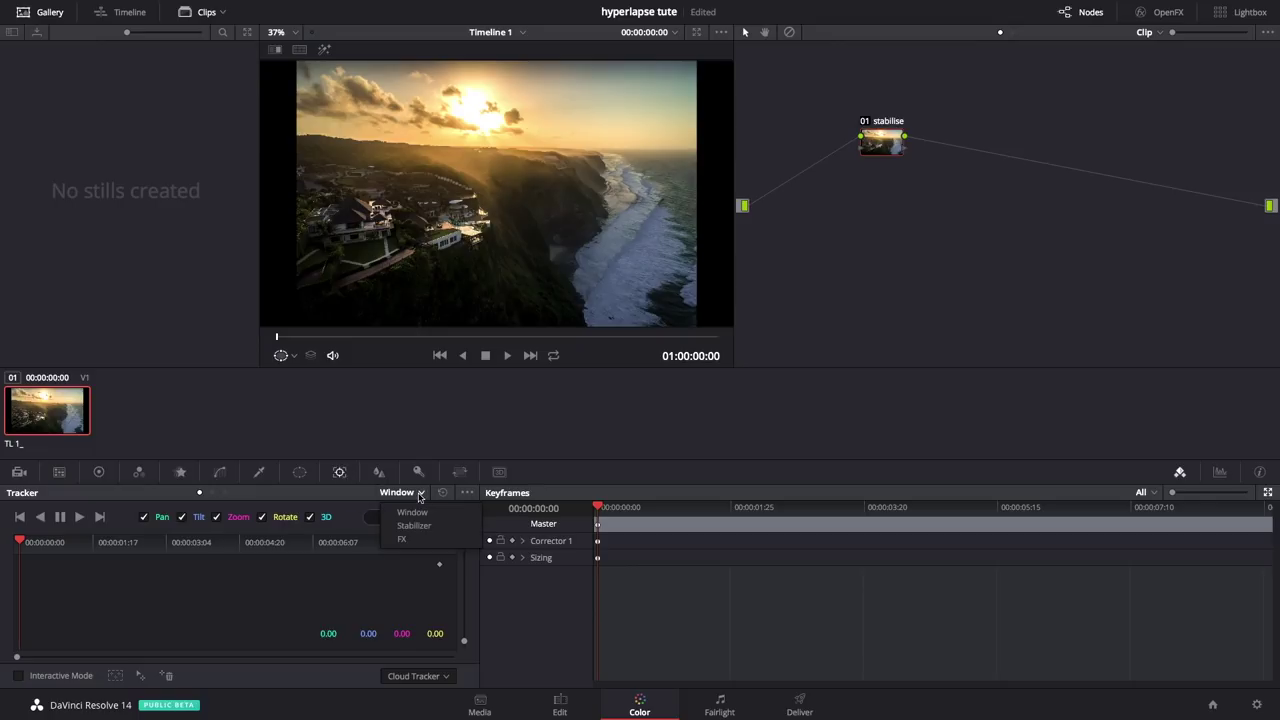
{"action": "left_click", "coordinate": [415, 526]}
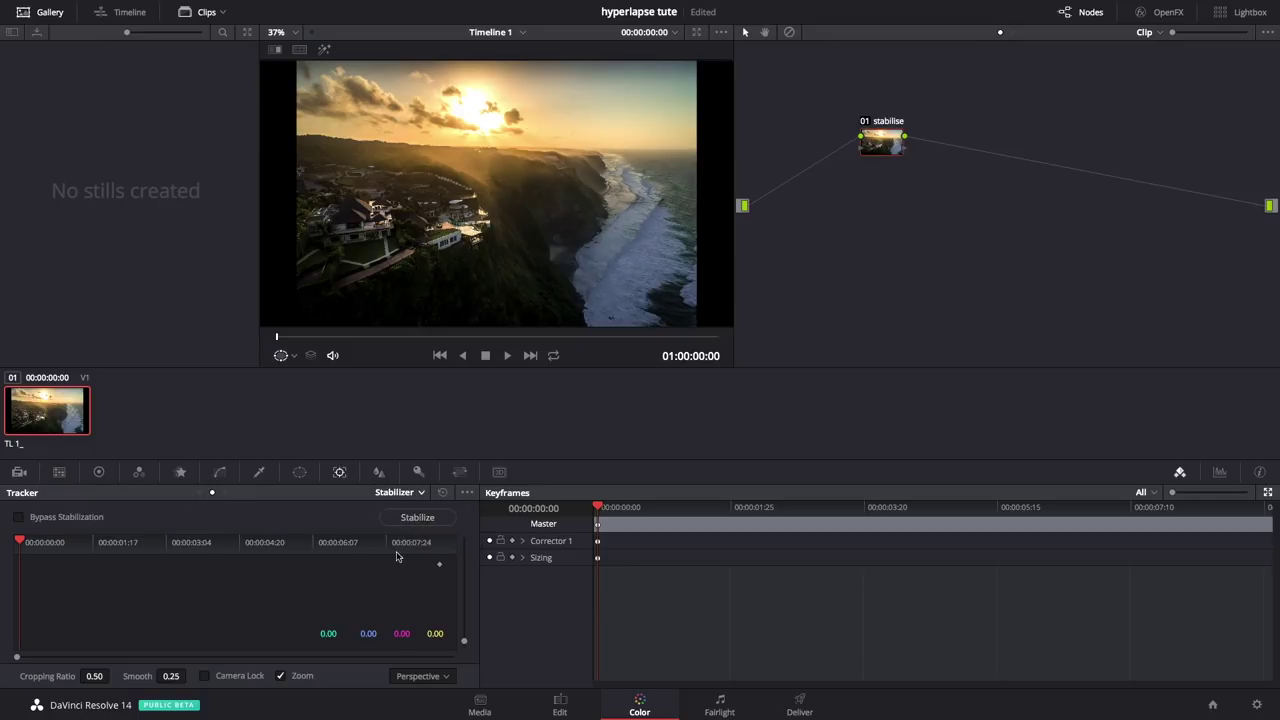
{"action": "left_click", "coordinate": [420, 521]}
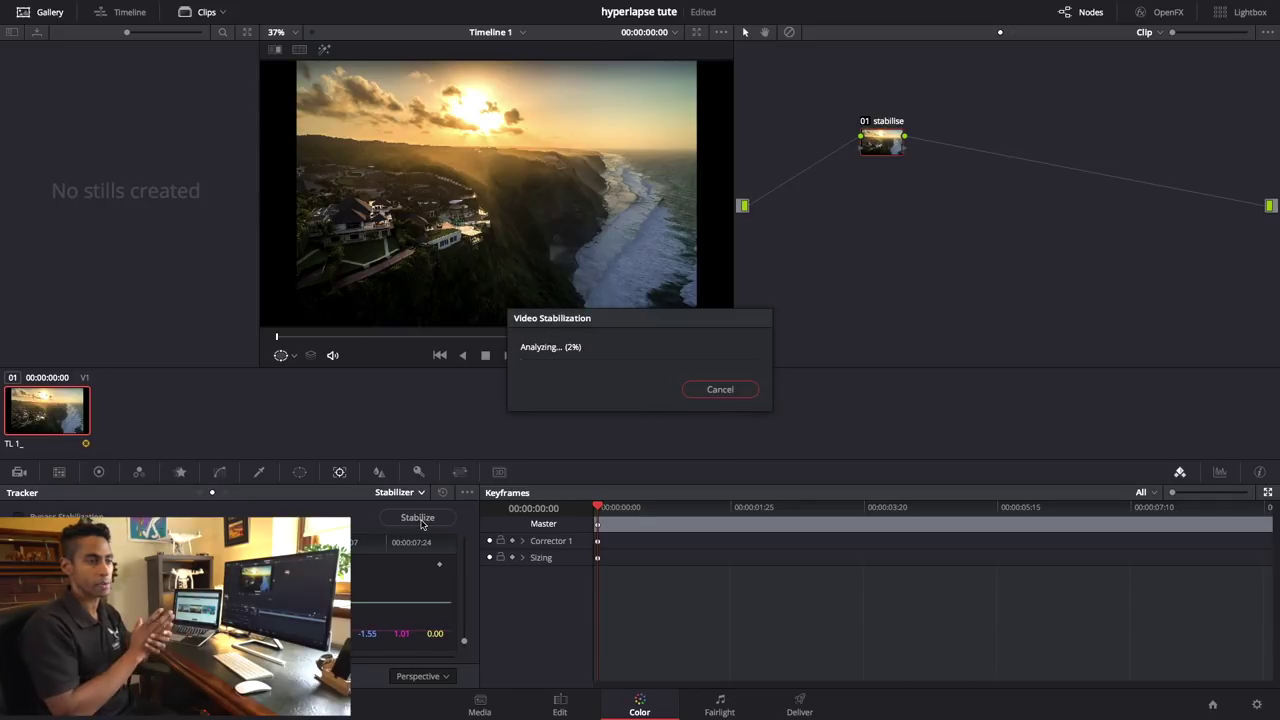